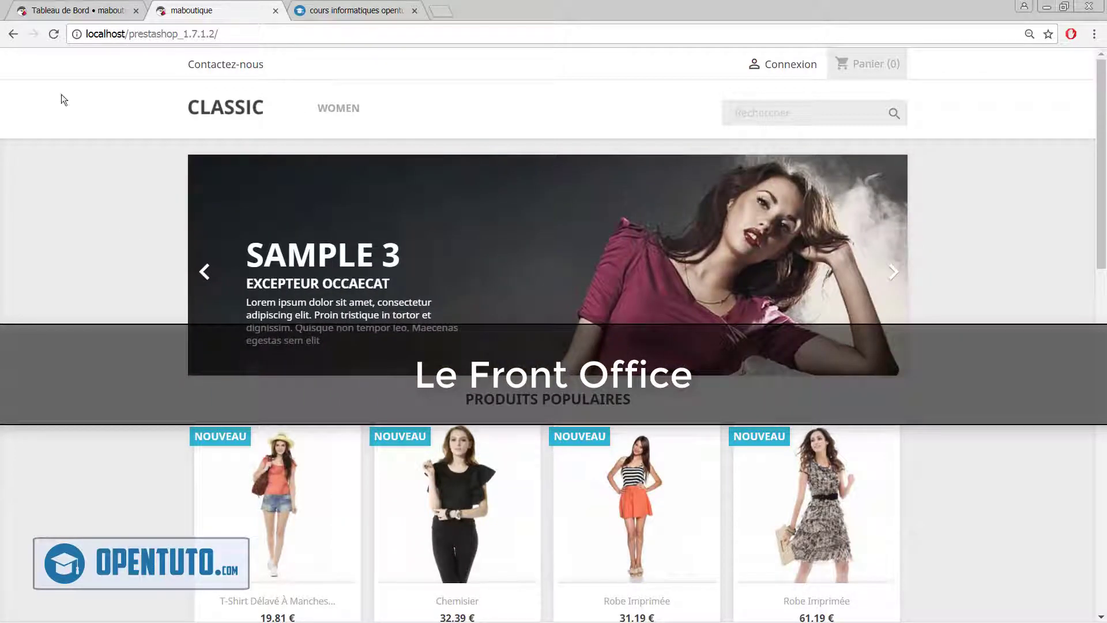
- Switch to the PrestaShop back office and open the Thème et logo settings under Apparence
left_click(88, 7)
scroll(298, 203, "down", 15)
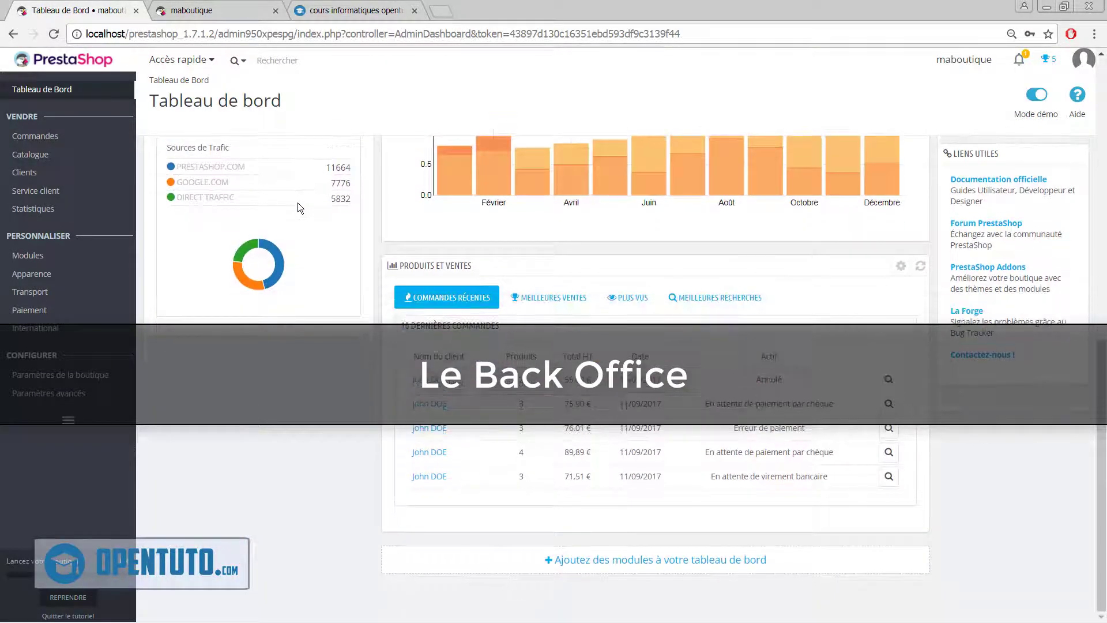
scroll(298, 203, "up", 15)
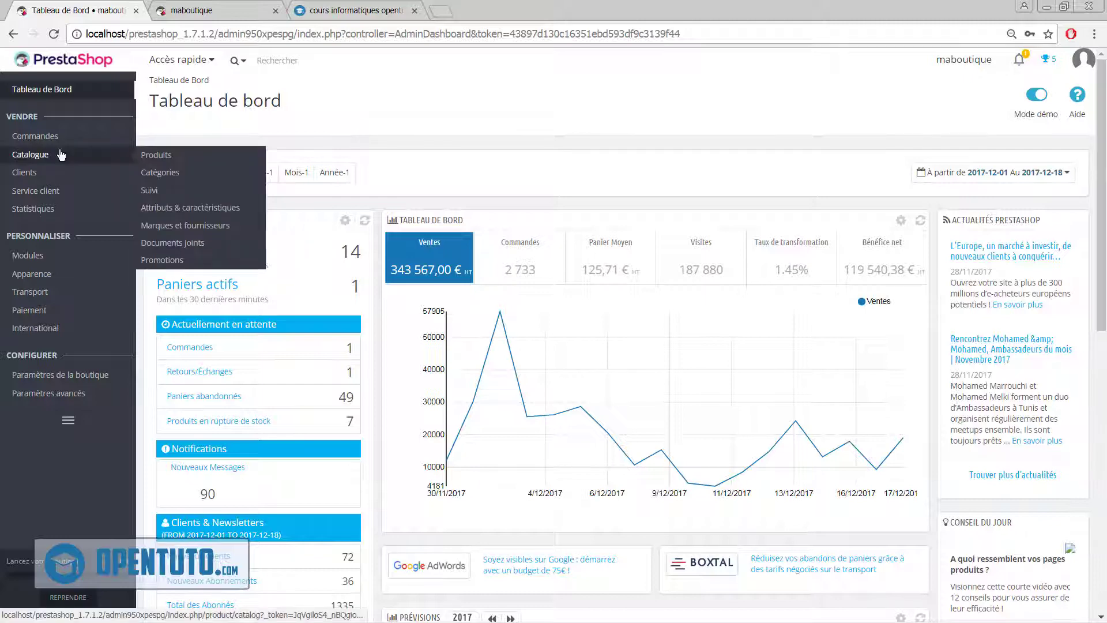
mouse_move(52, 240)
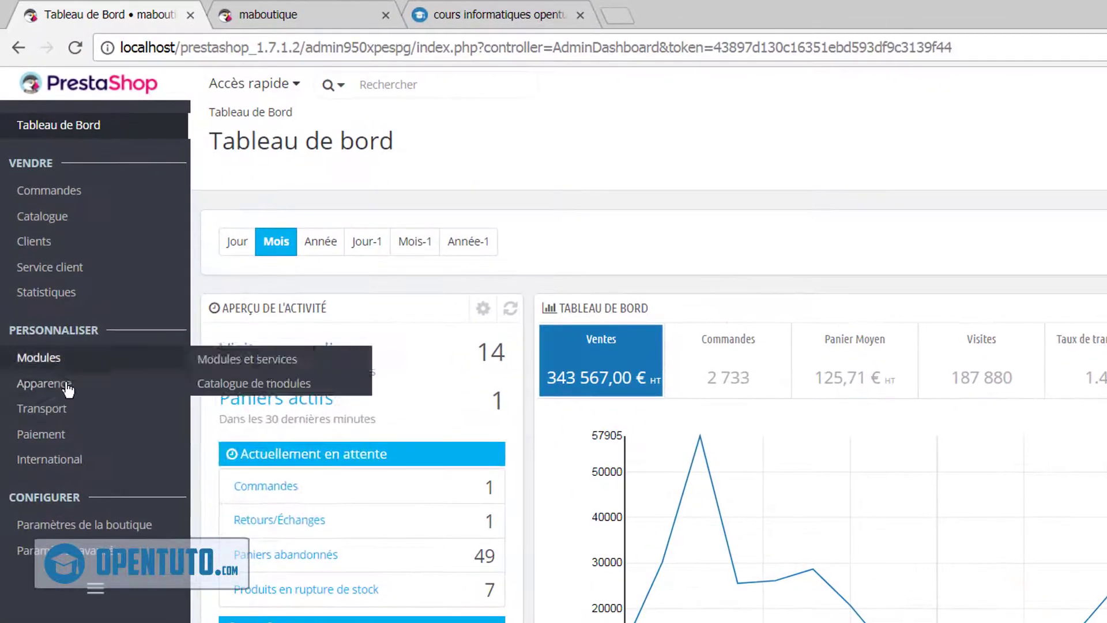
mouse_move(40, 280)
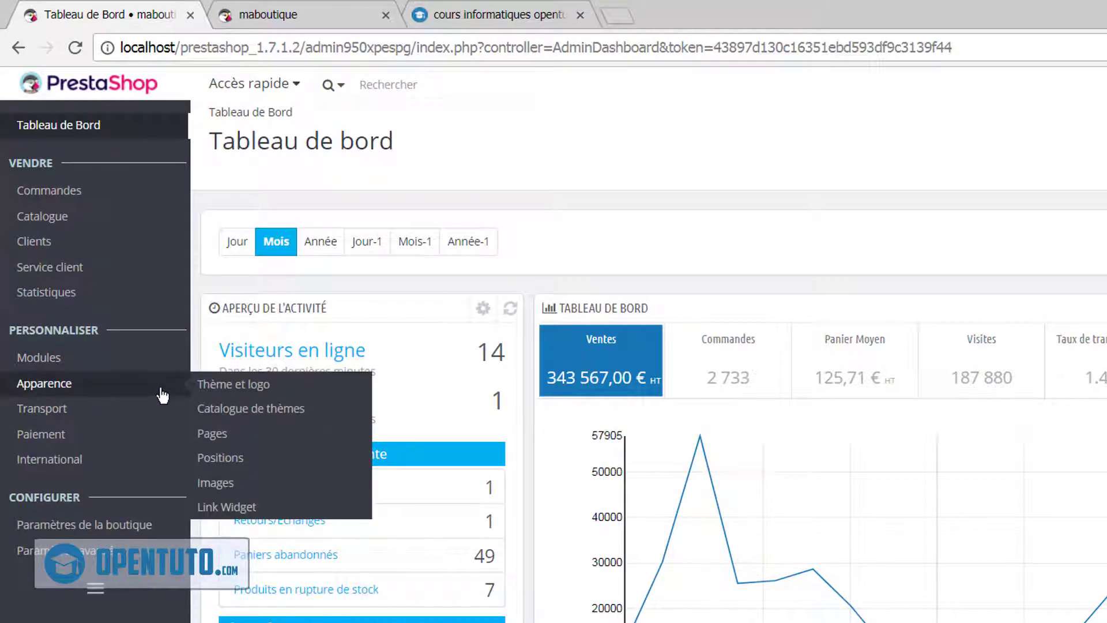
left_click(211, 385)
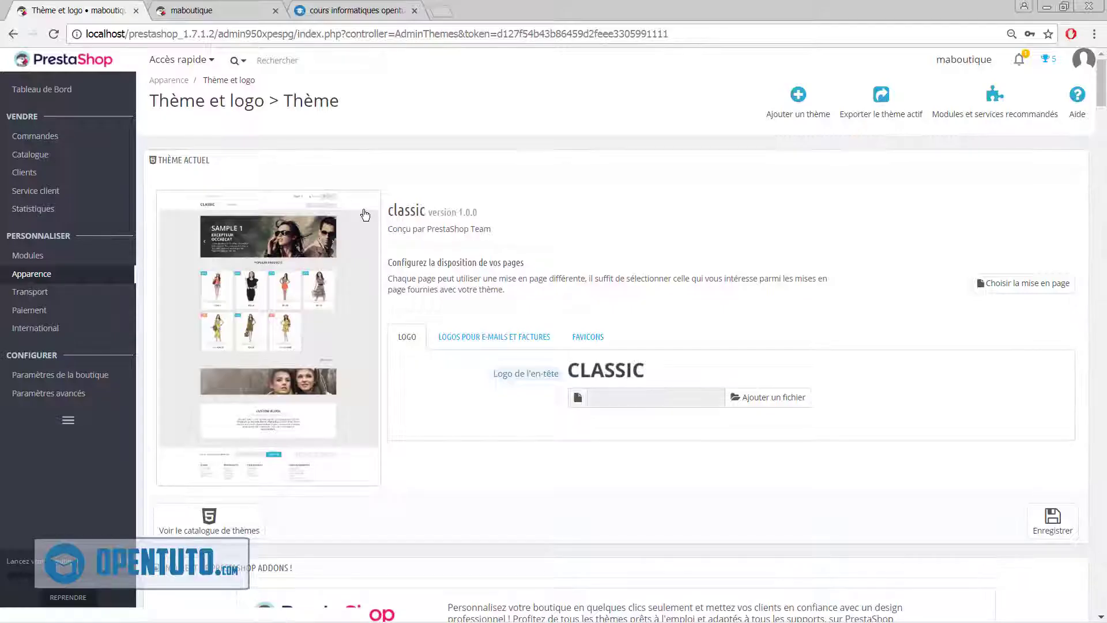
- Switch to the storefront and examine how the classic theme's home page displays at smartphone size, from header to footer
left_click(233, 5)
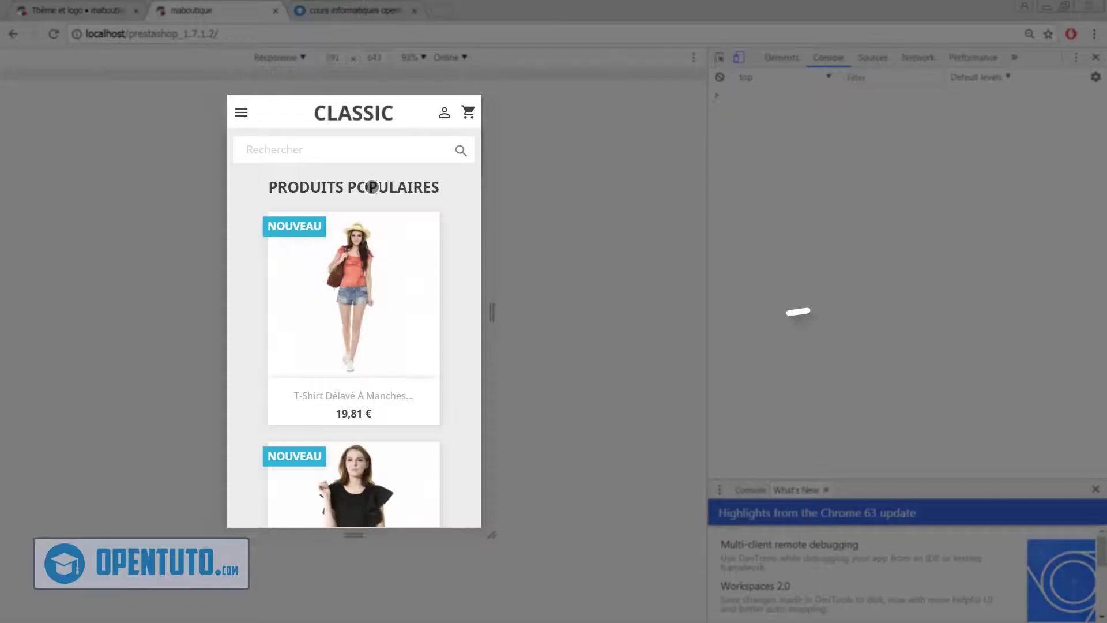
scroll(372, 183, "down", 5)
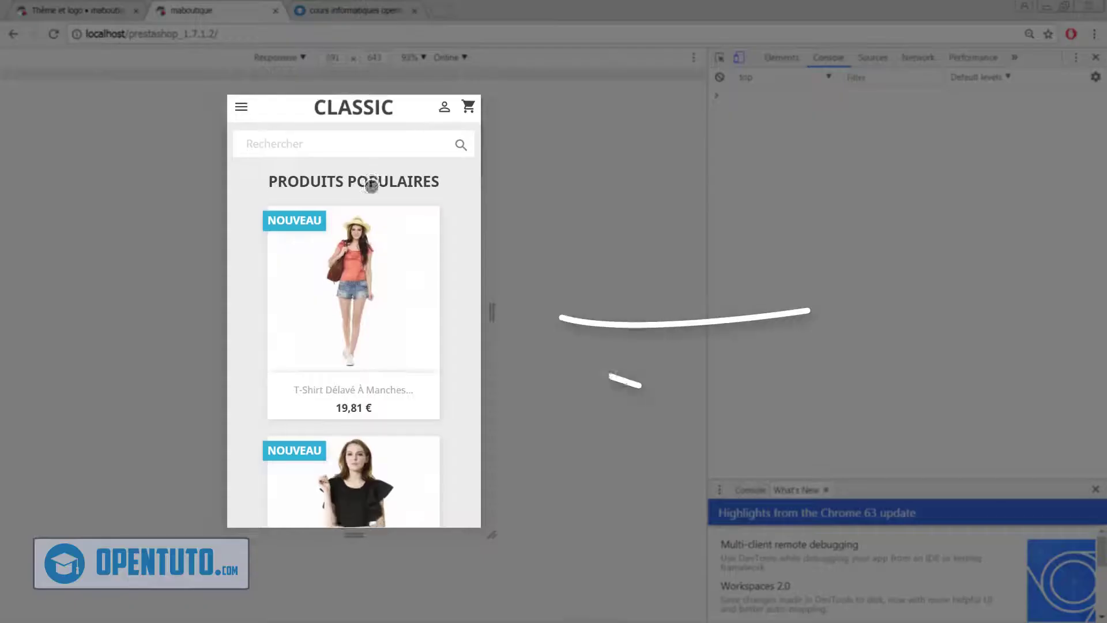
scroll(372, 186, "up", 8)
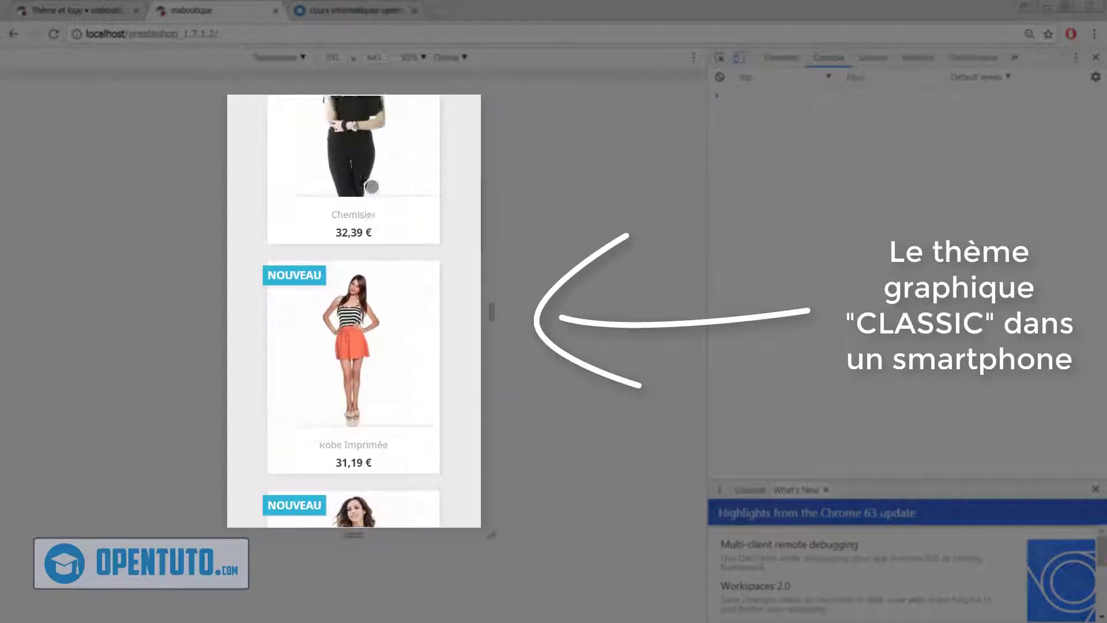
scroll(372, 186, "down", 10)
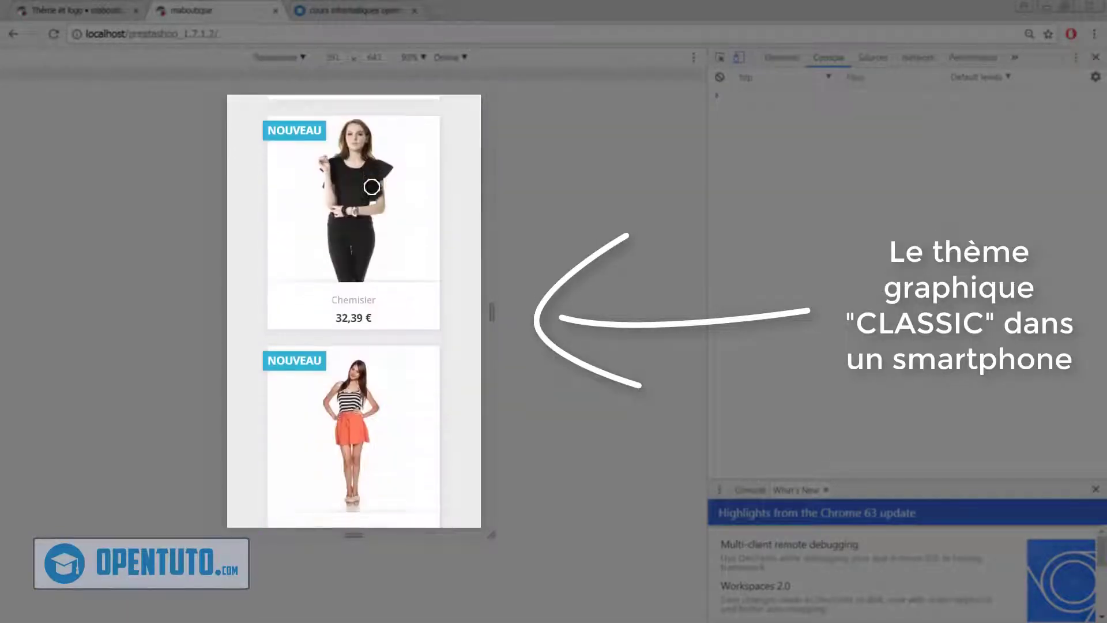
scroll(372, 186, "down", 10)
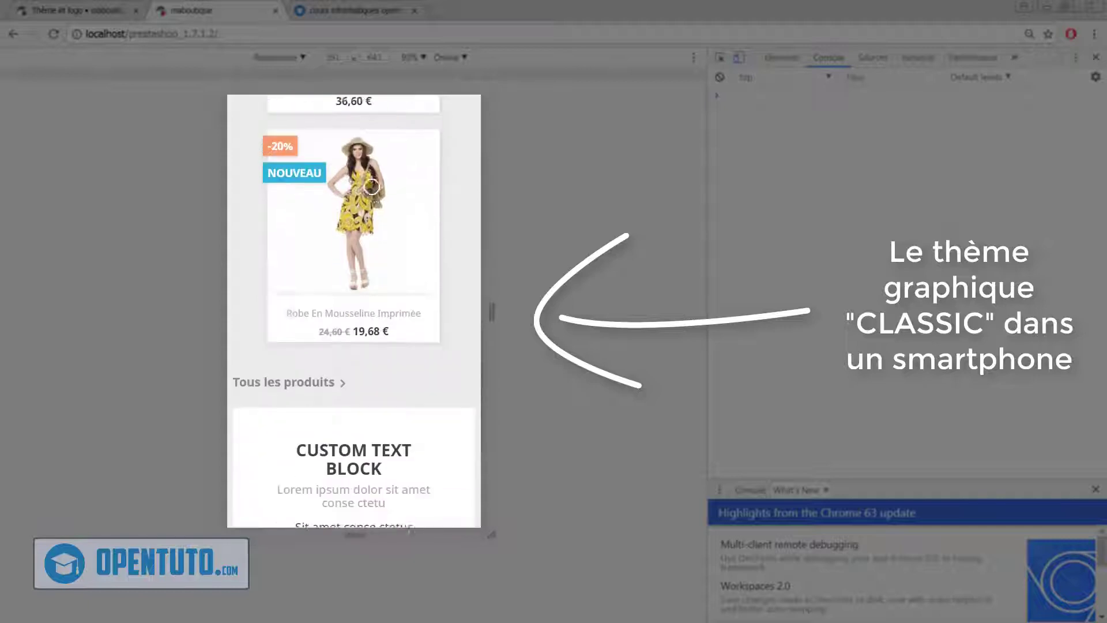
scroll(372, 186, "down", 5)
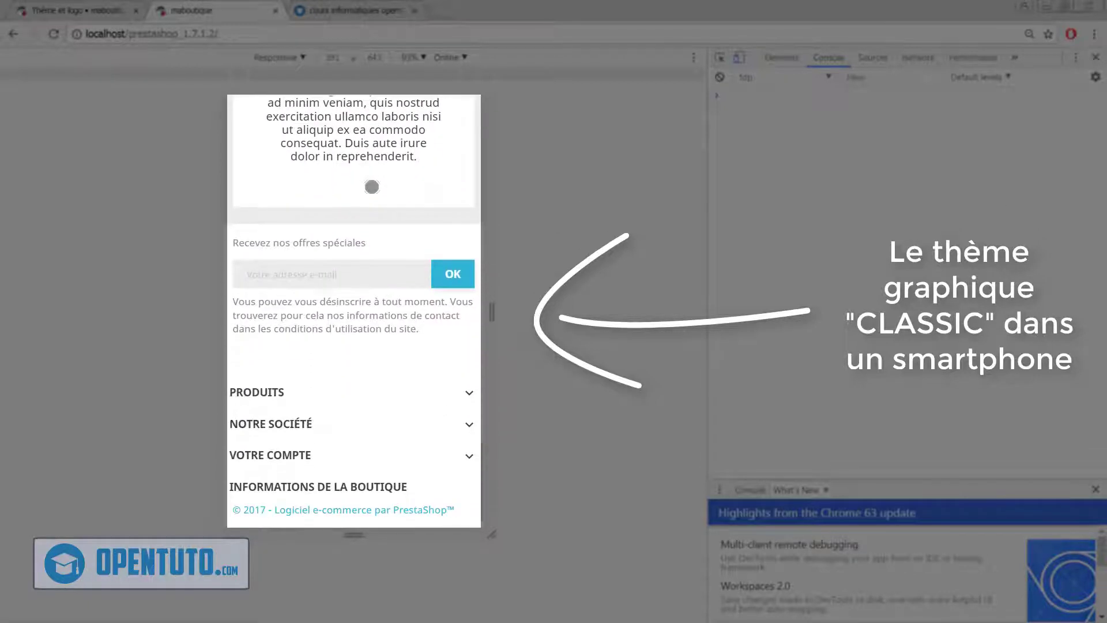
scroll(372, 186, "up", 10)
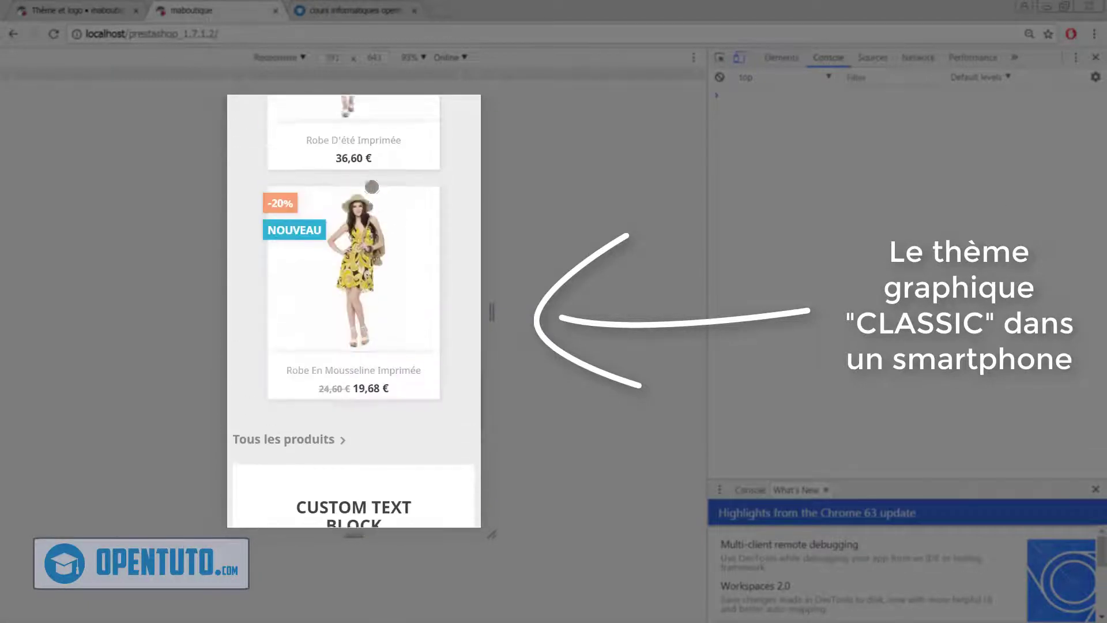
scroll(343, 173, "up", 5)
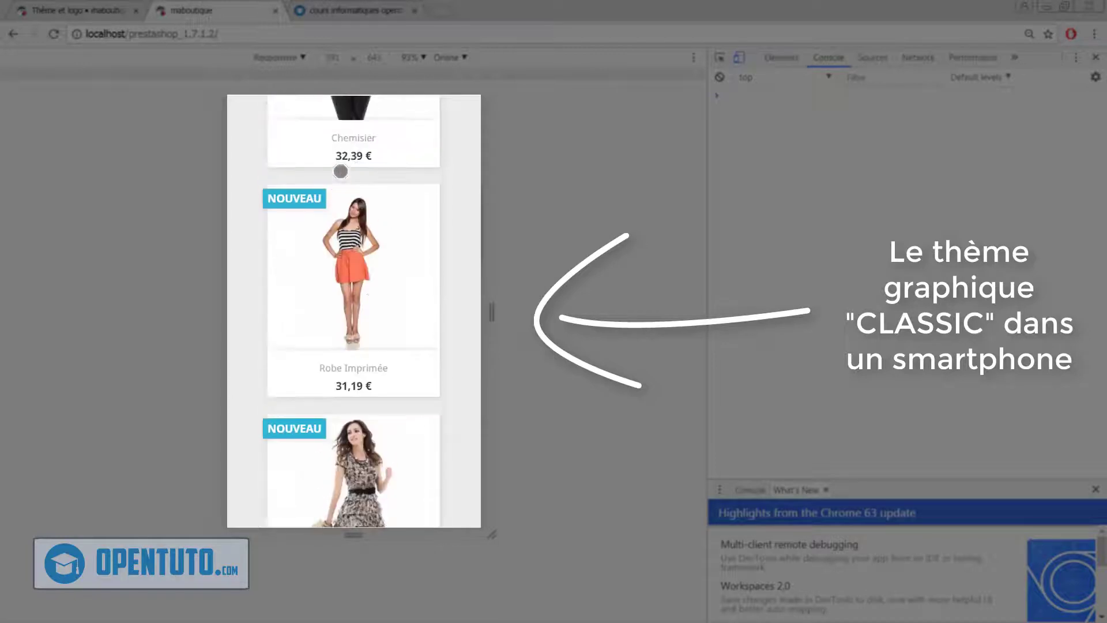
scroll(341, 171, "up", 4)
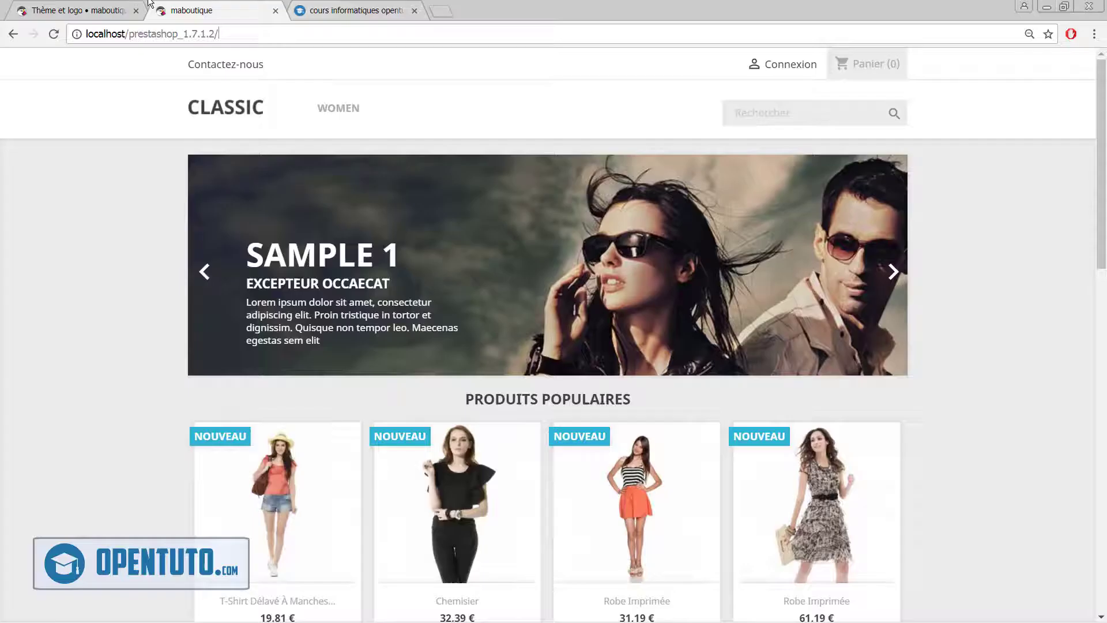
- Return to the back office, open the classic theme's page layout settings and review the layouts available for Erreur 404 and the other pages
left_click(85, 7)
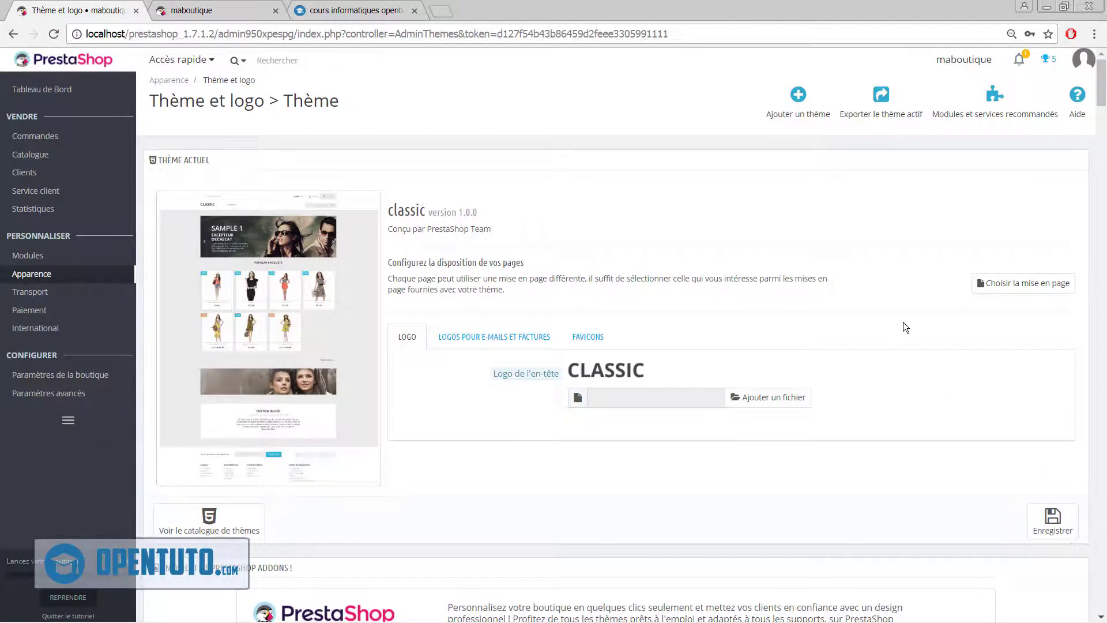
left_click(1024, 283)
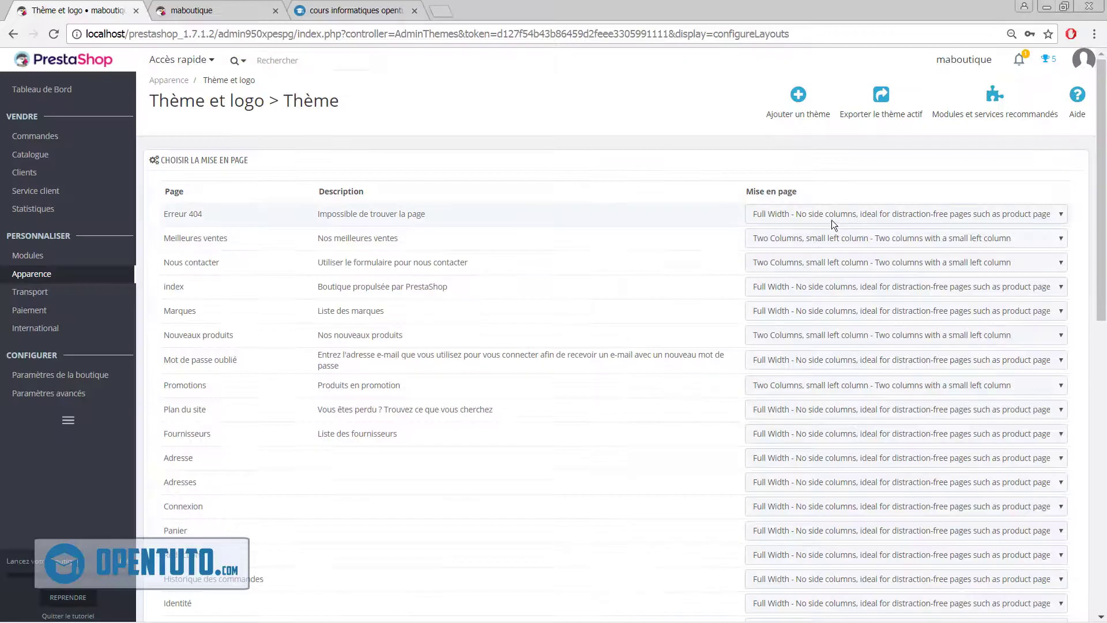
left_click(828, 214)
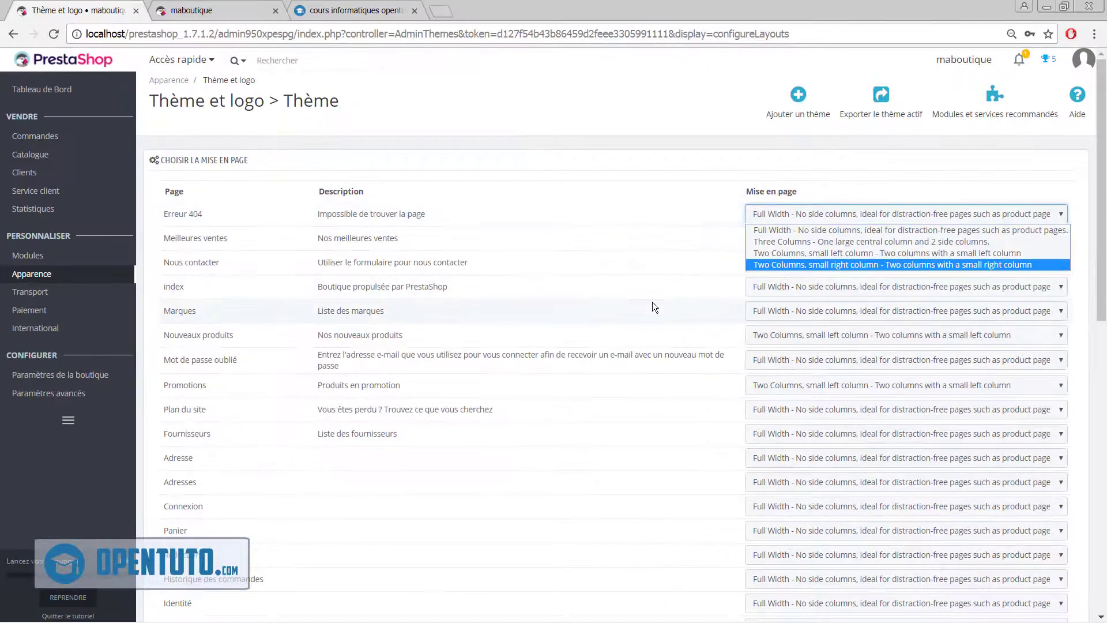
scroll(653, 302, "down", 3)
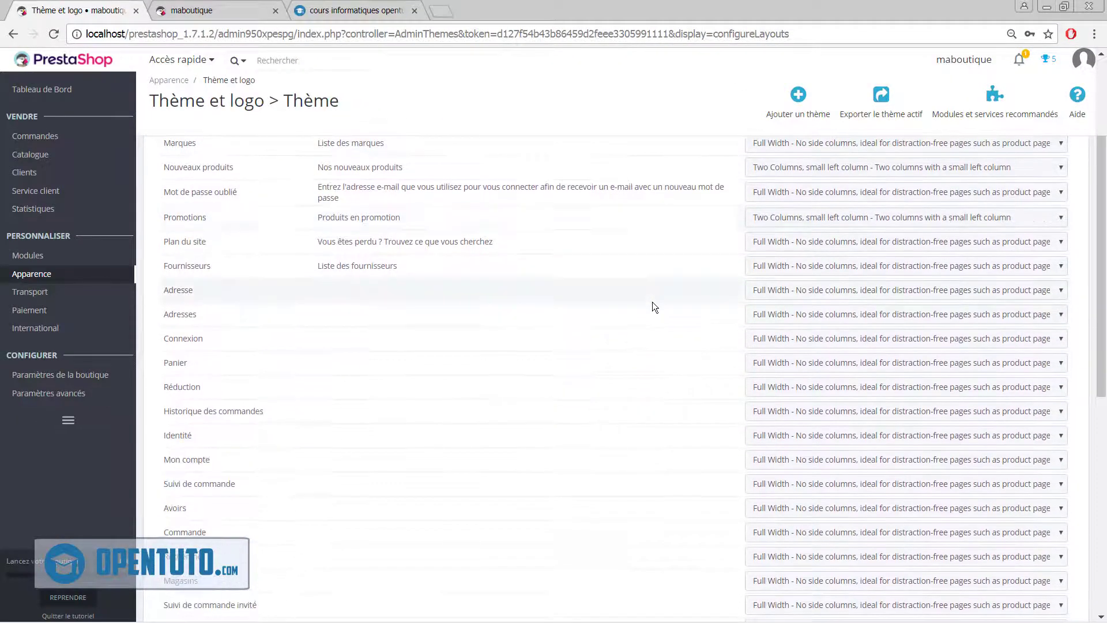
scroll(652, 303, "down", 8)
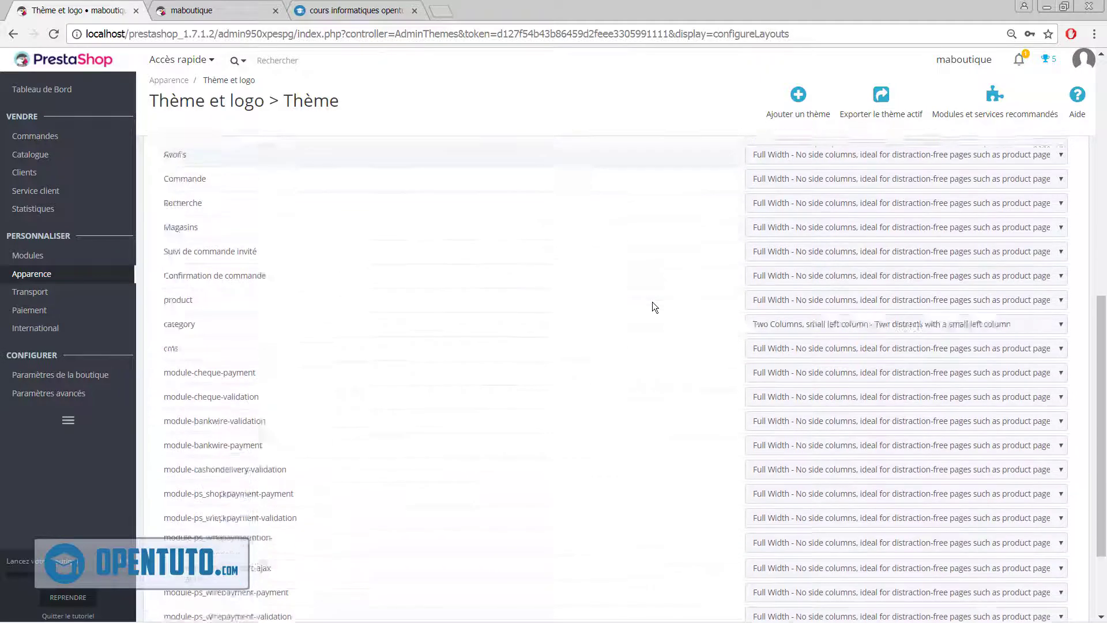
scroll(622, 322, "down", 1)
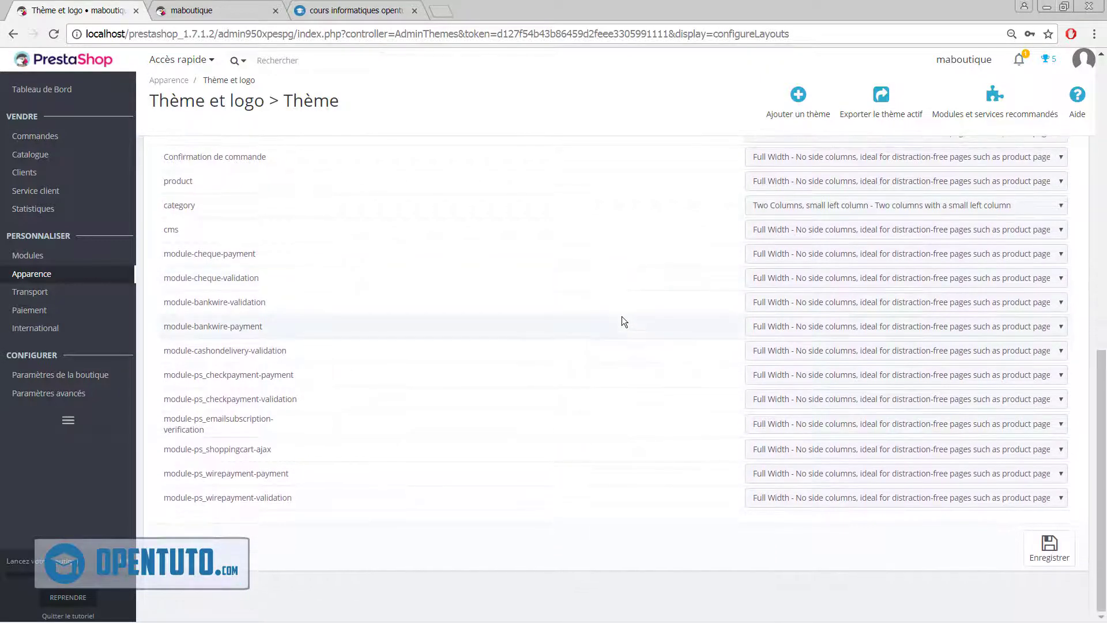
scroll(622, 322, "up", 15)
scroll(622, 322, "down", 3)
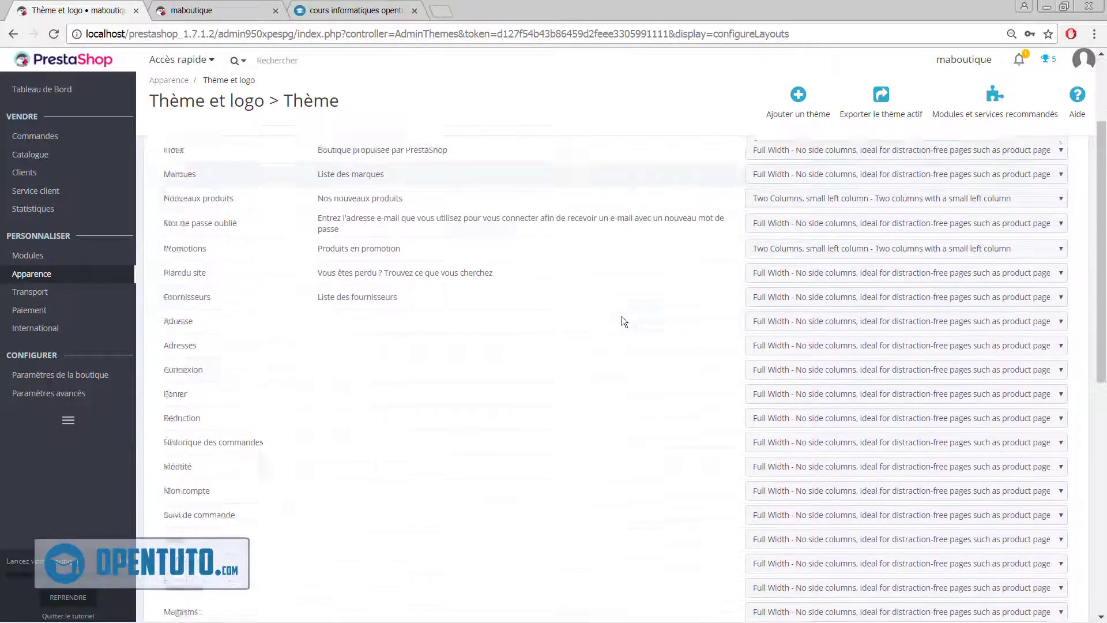
scroll(622, 316, "down", 1)
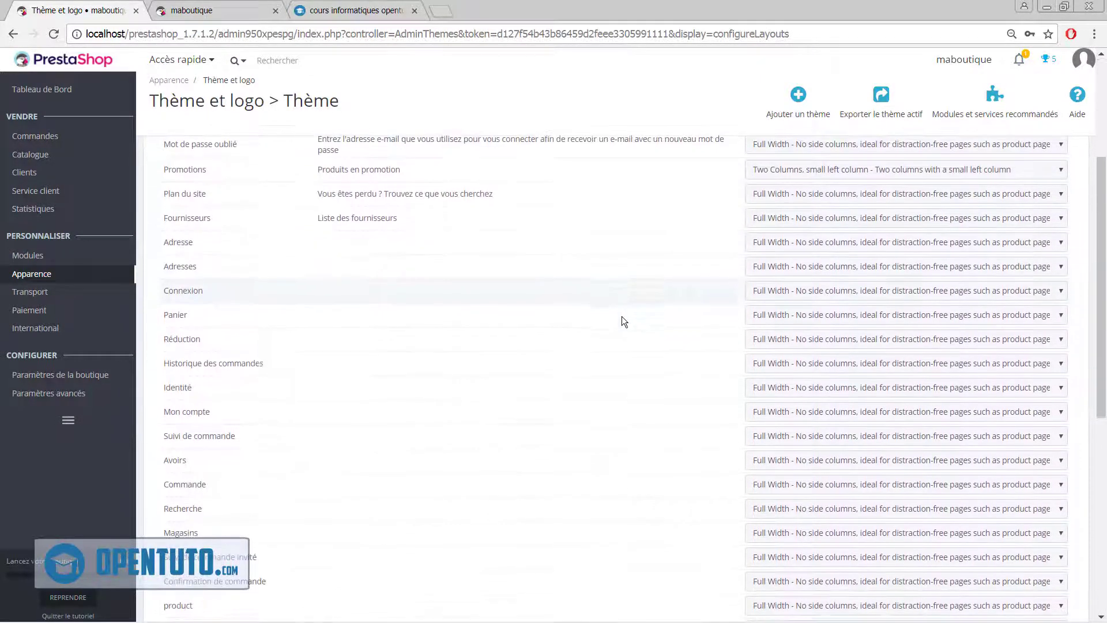
- Inspect the layout choices for the Panier page and save the page layout settings
left_click(763, 316)
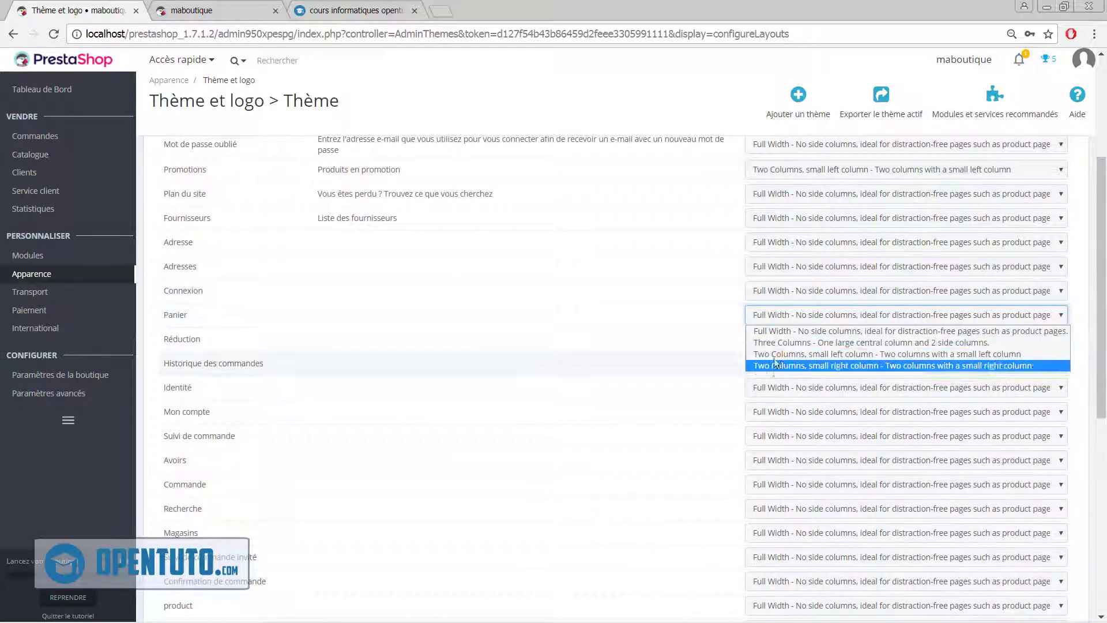
left_click(706, 330)
scroll(706, 330, "down", 2)
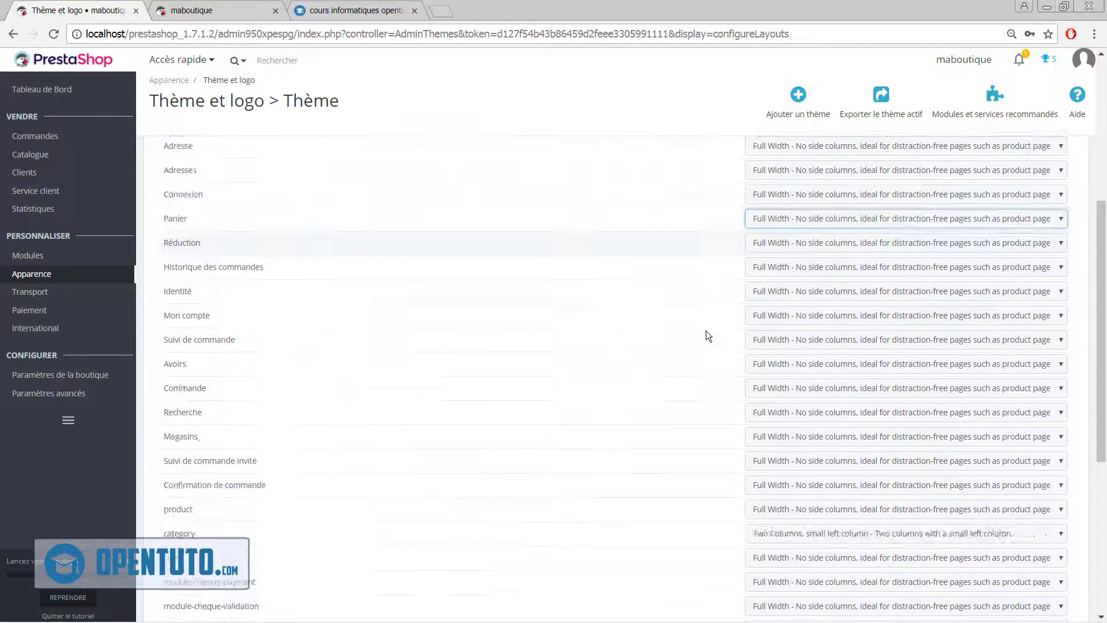
scroll(706, 332, "down", 5)
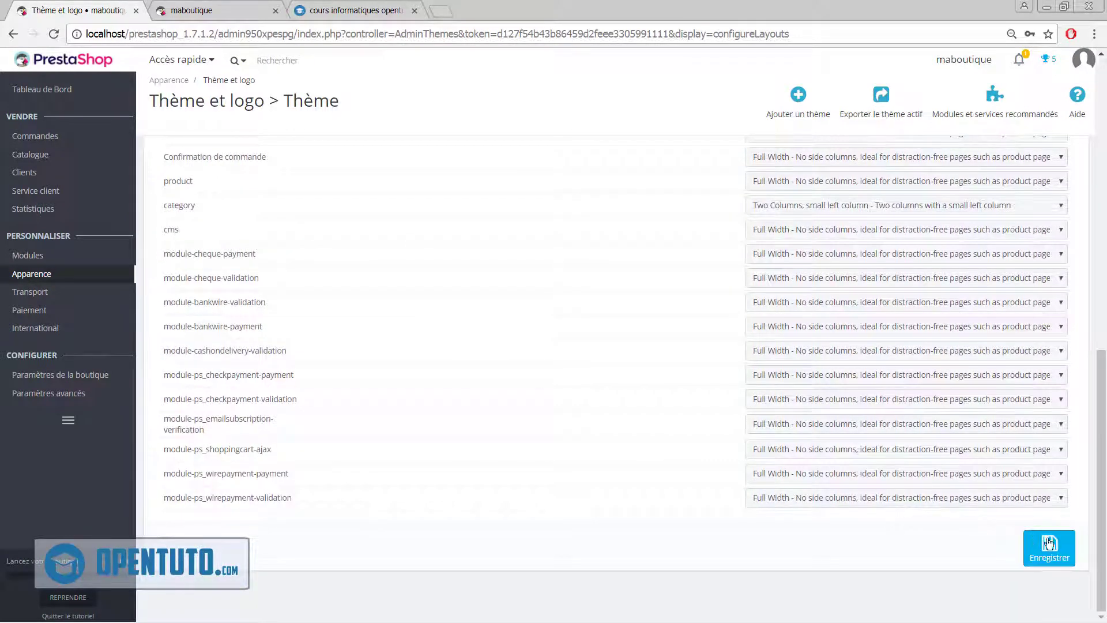
left_click(1049, 544)
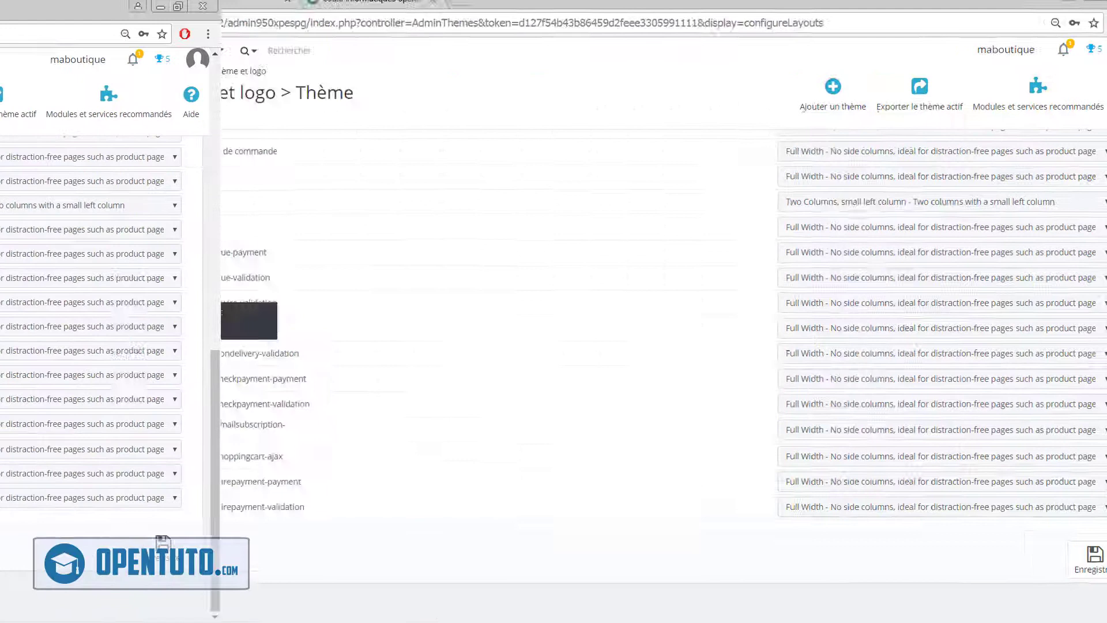
- Return to Thème et logo, upload openshop.png from the Bureau folder as the header logo and save
mouse_move(52, 273)
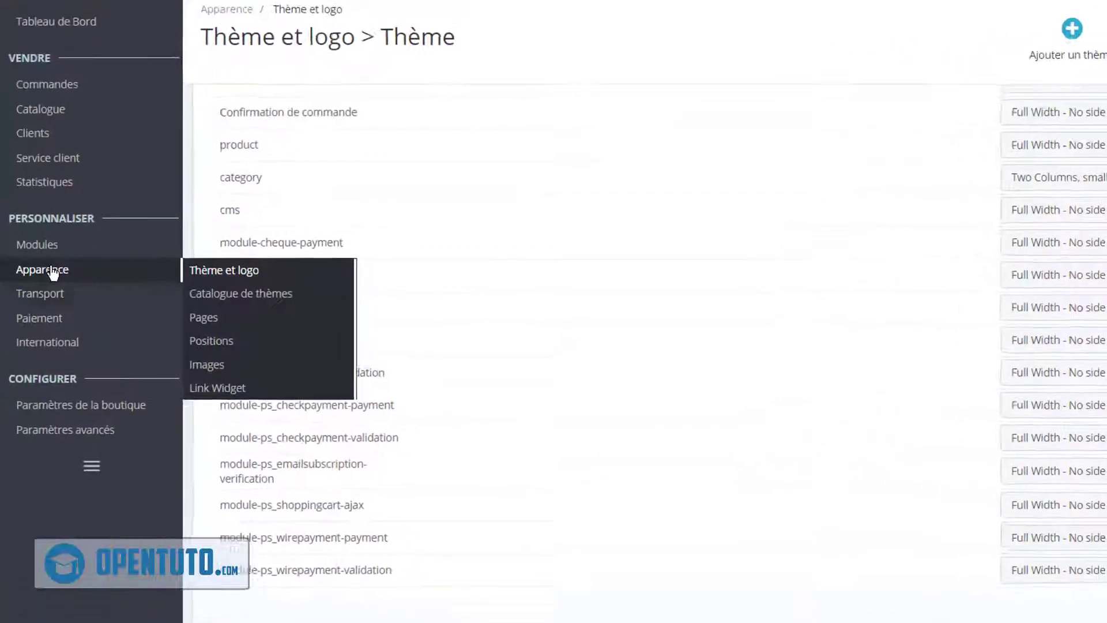
left_click(224, 275)
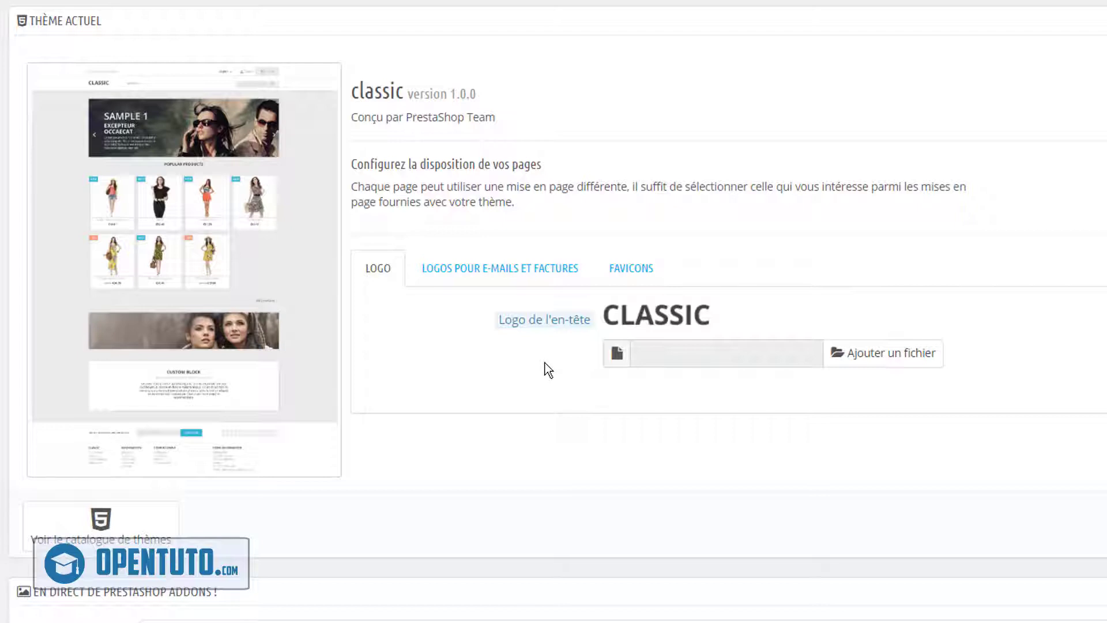
left_click(883, 355)
left_click(336, 172)
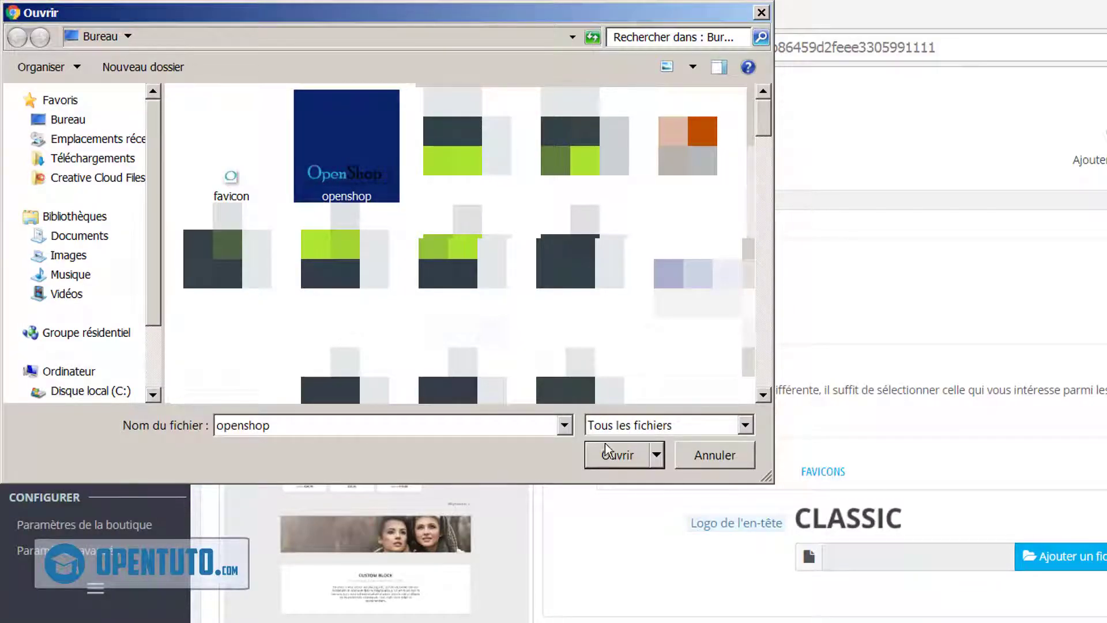
left_click(621, 451)
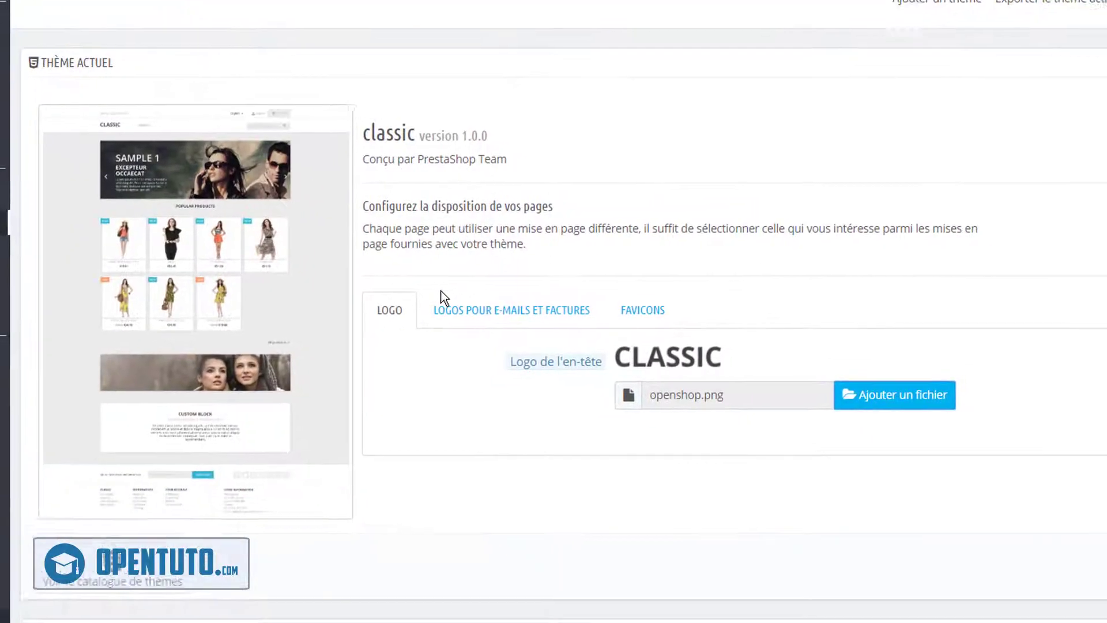
mouse_move(546, 349)
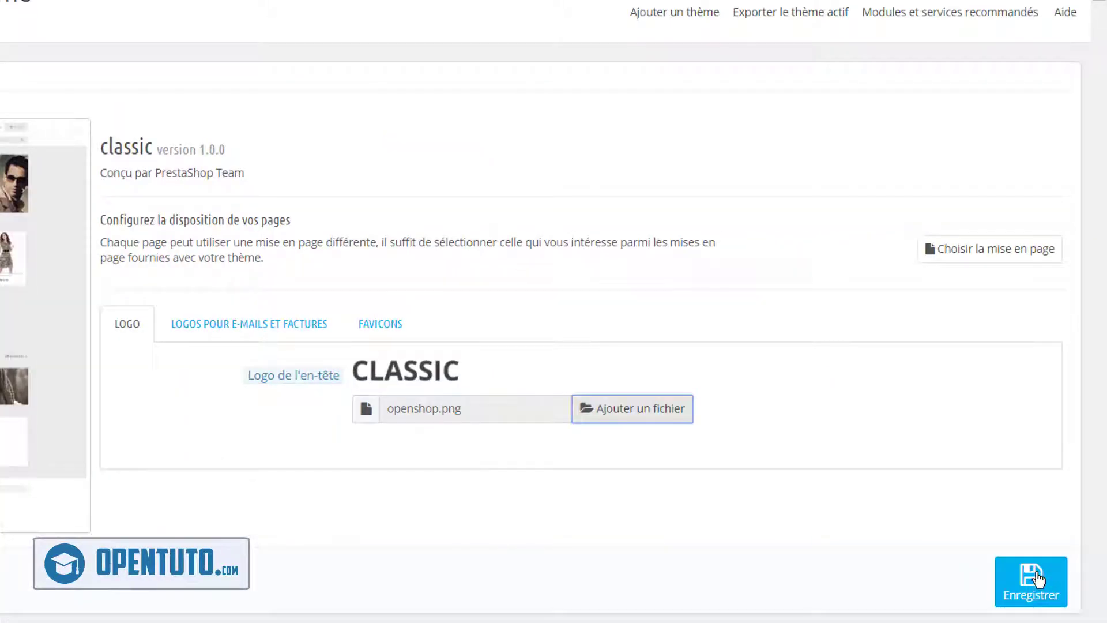
left_click(1033, 580)
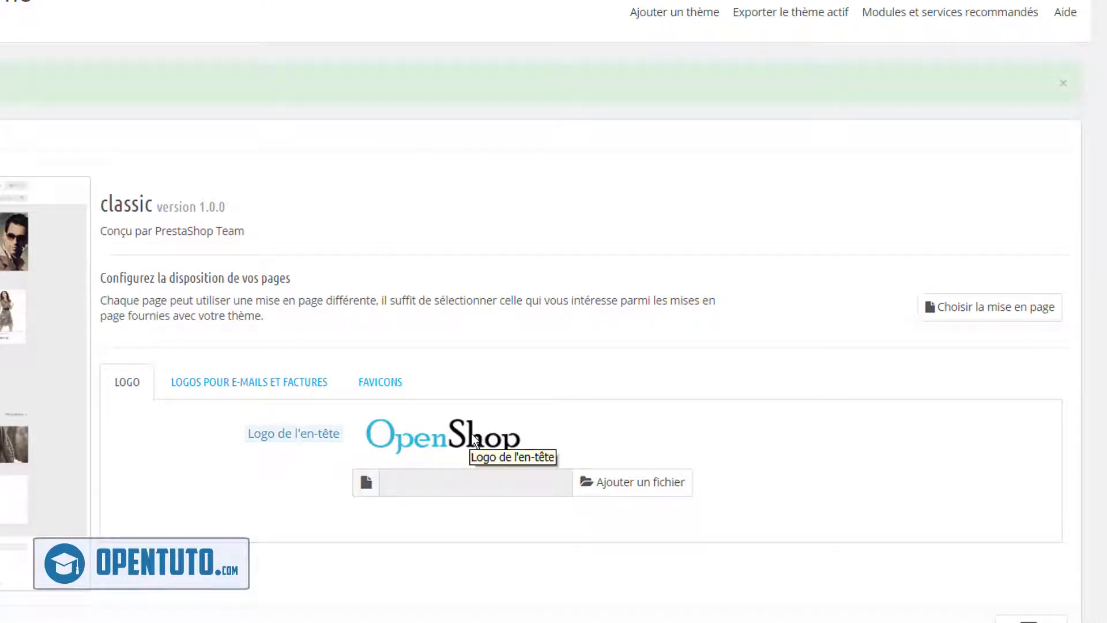
- Reload the storefront home page and check the header logo and the page's appearance
left_click(224, 7)
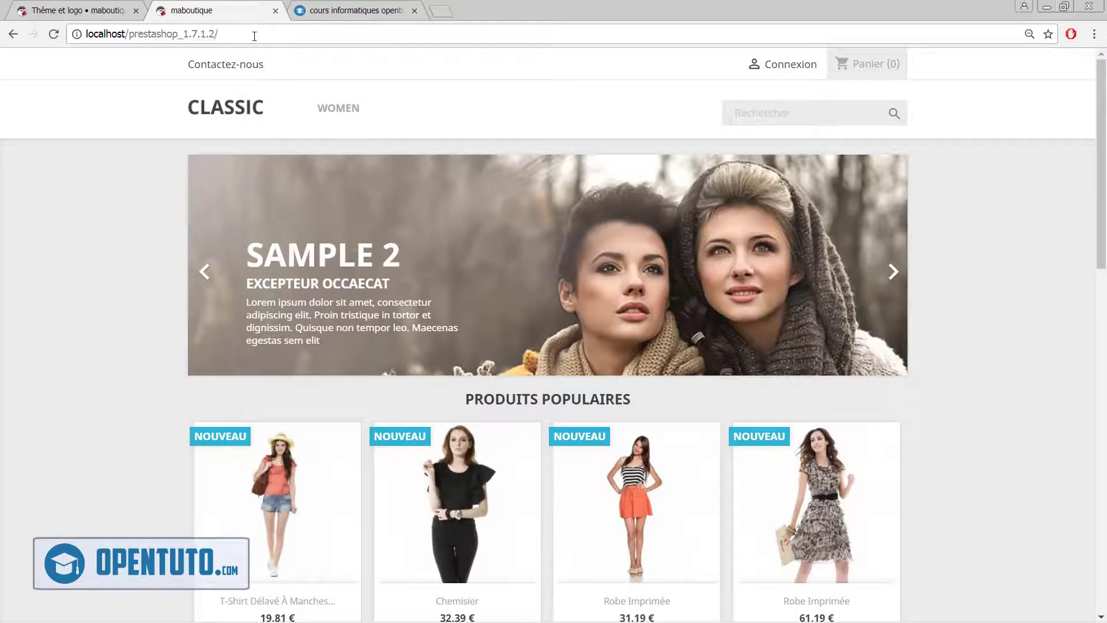
key("Return")
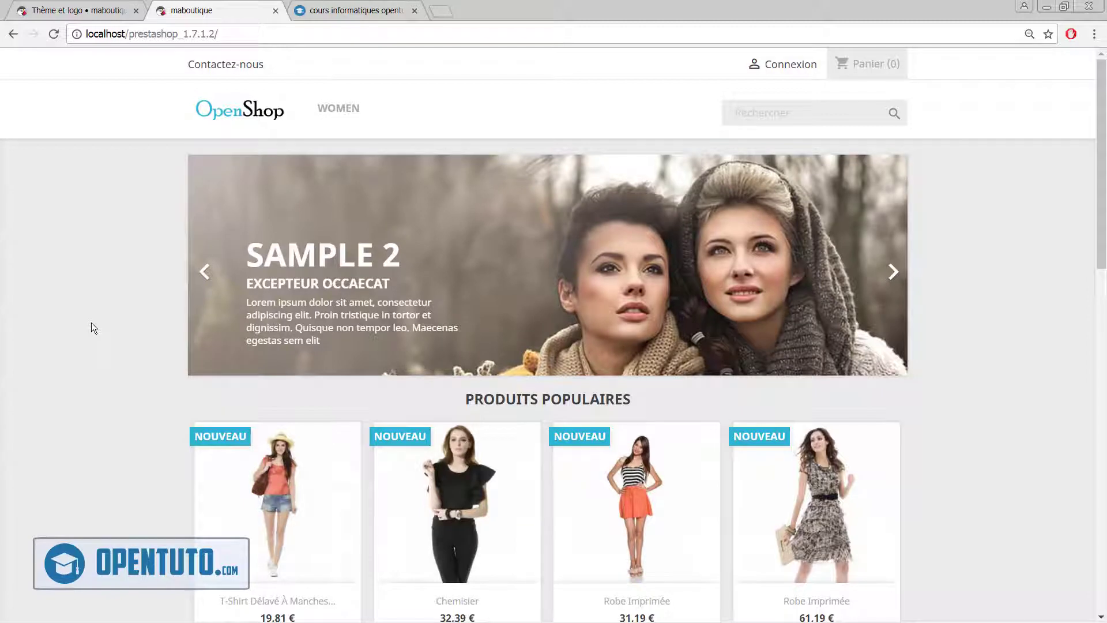
scroll(116, 206, "down", 6)
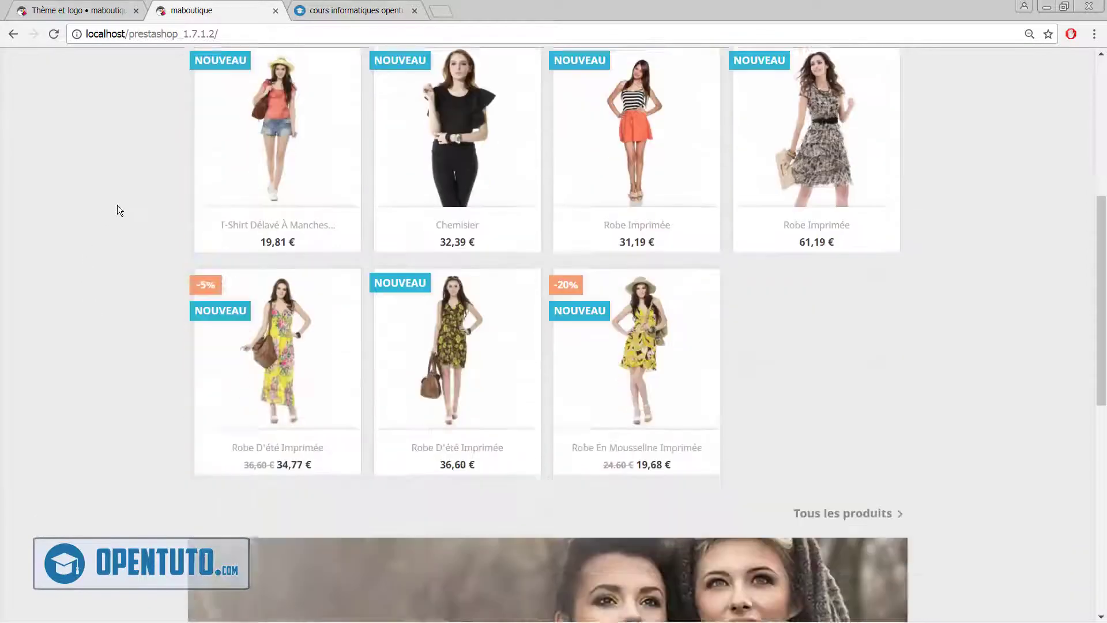
- Return to the back office and examine the logo settings for e-mails and invoices of the classic theme
scroll(117, 205, "up", 6)
mouse_move(229, 441)
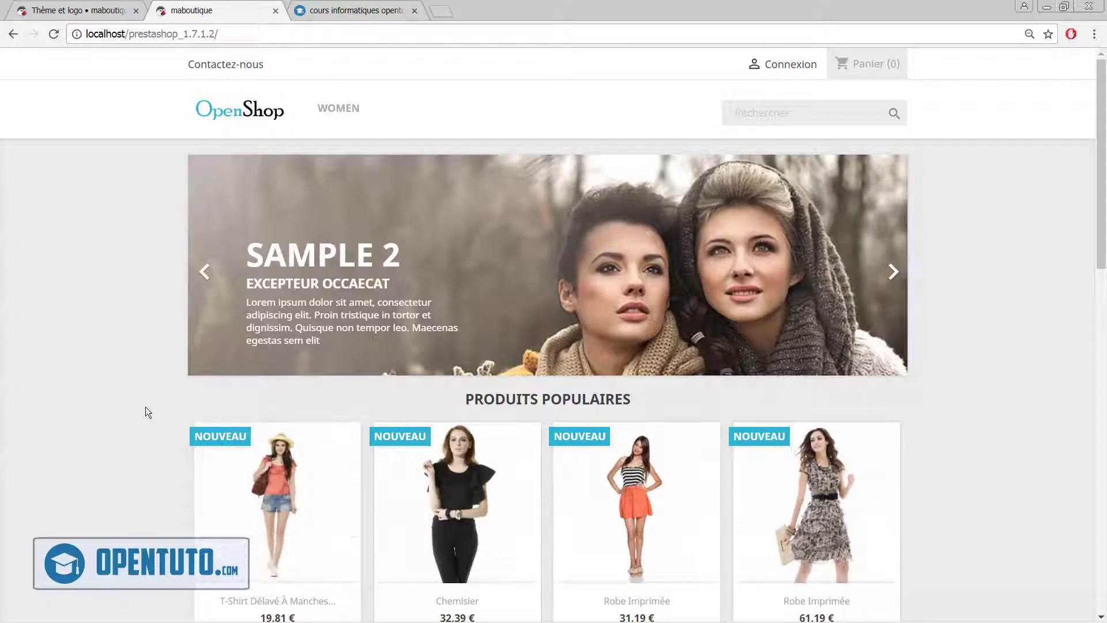
left_click(87, 10)
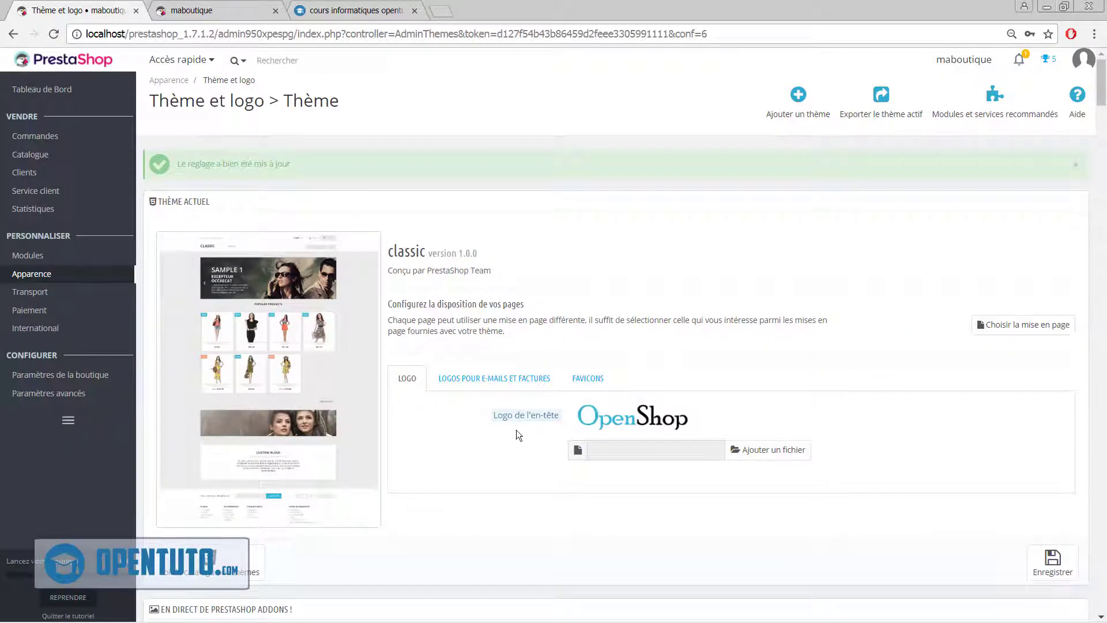
left_click(498, 382)
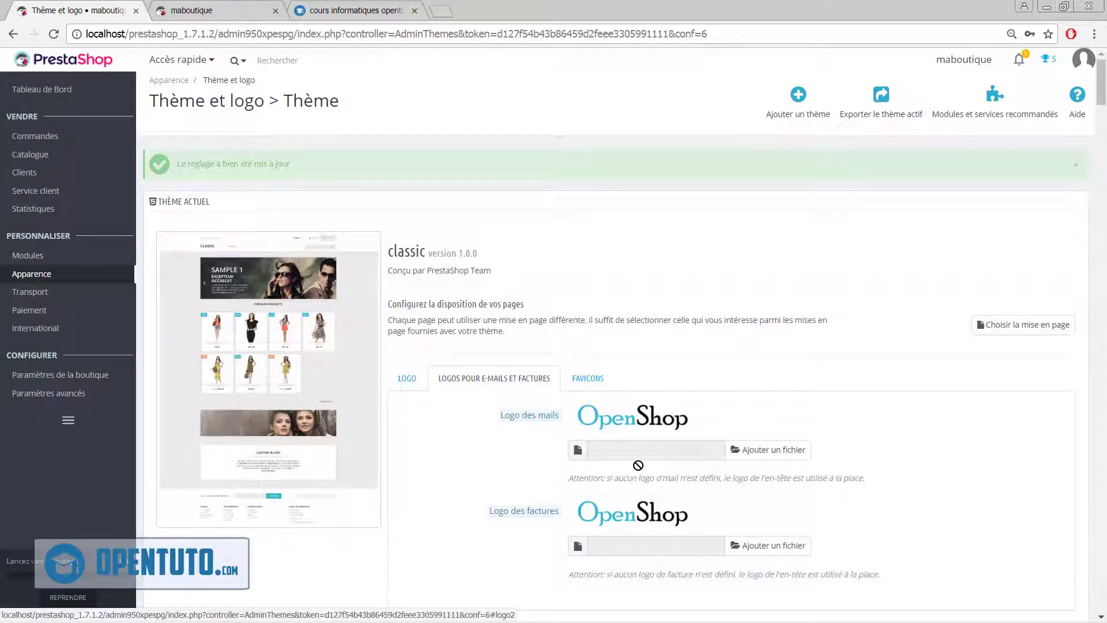
scroll(703, 448, "down", 1)
scroll(703, 448, "down", 1)
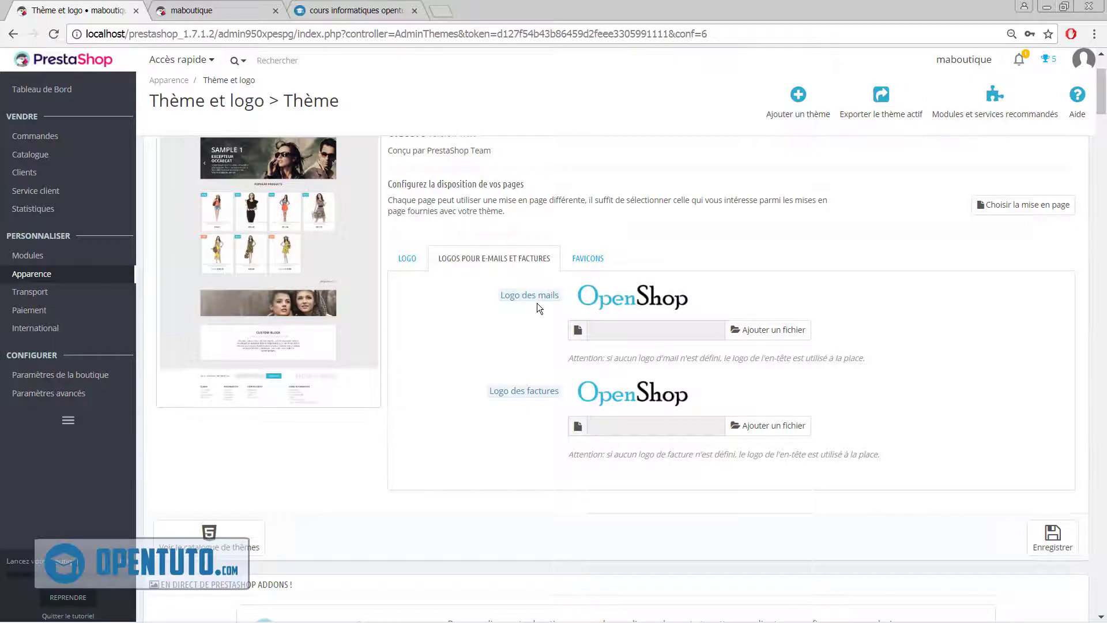
- Upload the favicon icon file from the Téléchargements folder as the shop's favicon and save
left_click(590, 267)
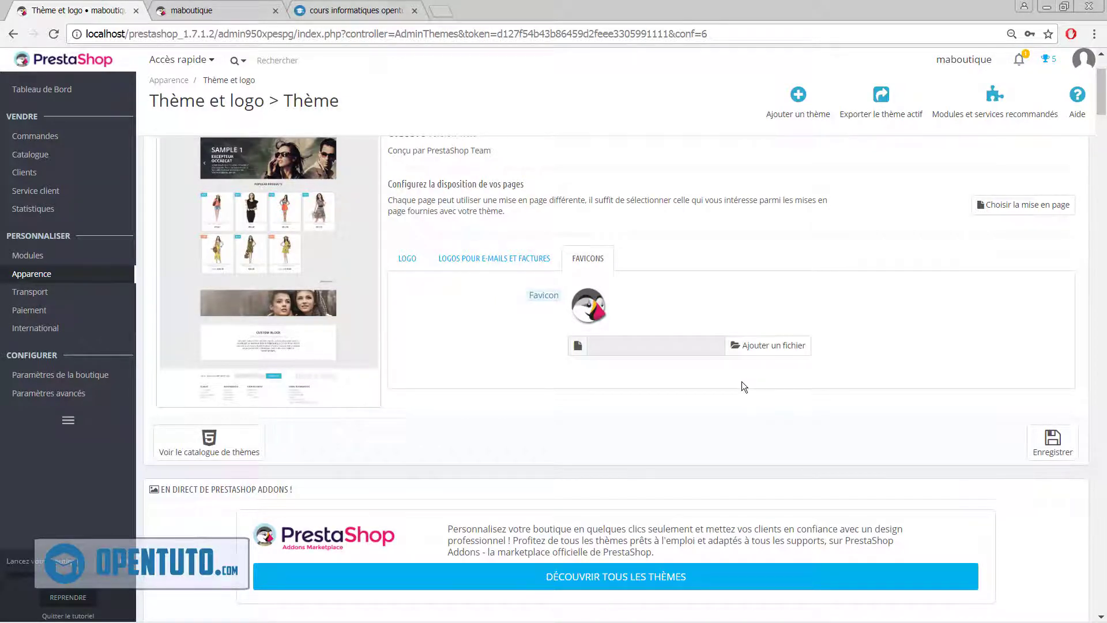
left_click(768, 345)
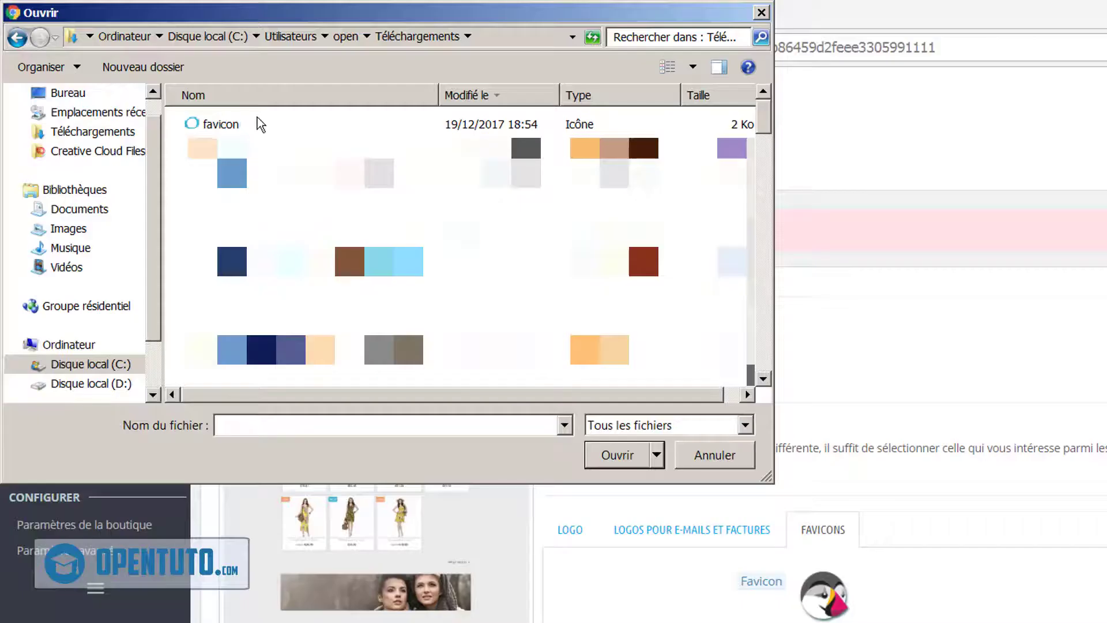
left_click(182, 85)
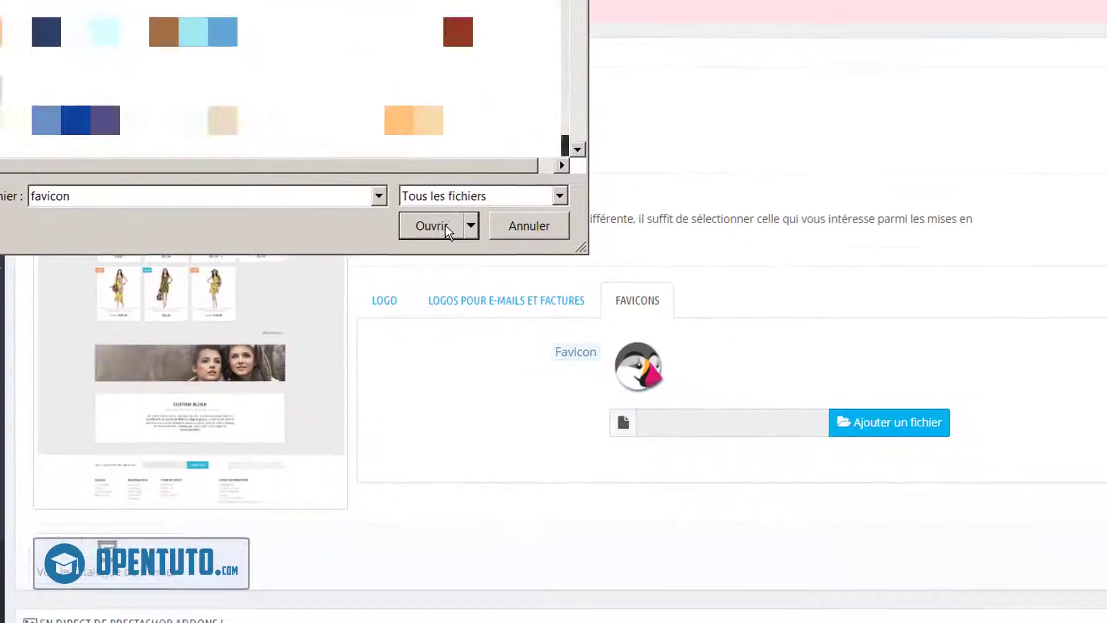
left_click(582, 410)
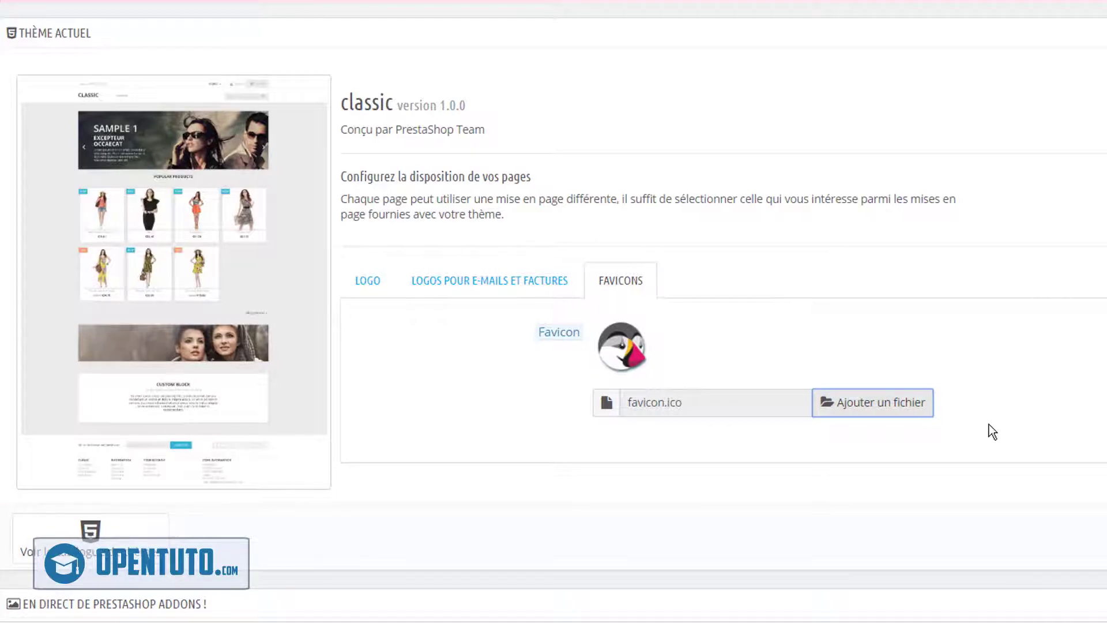
left_click(1016, 449)
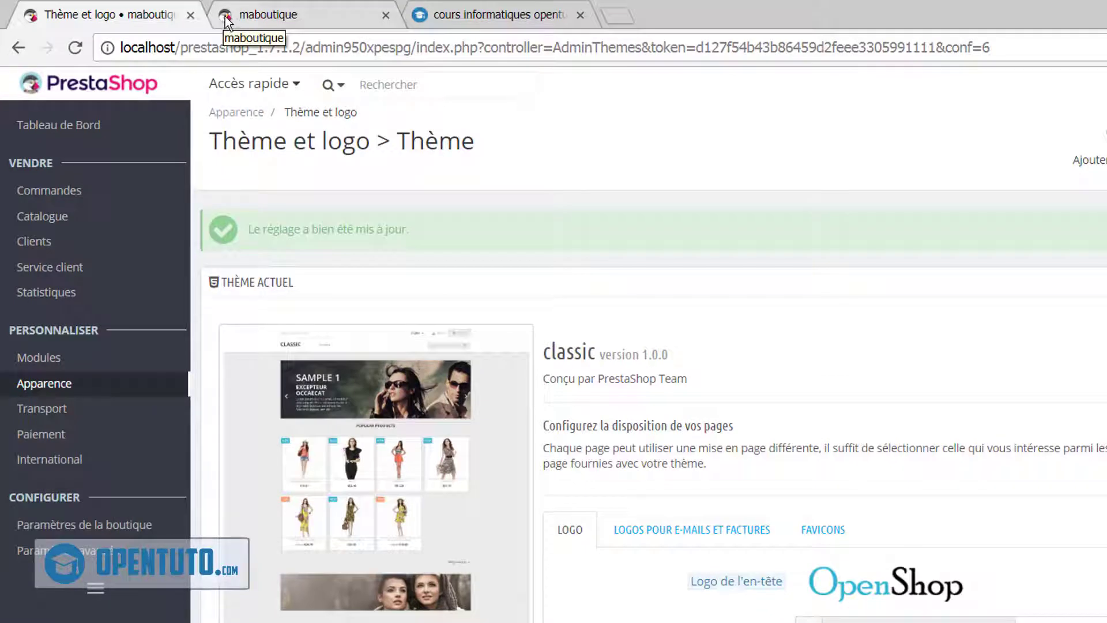
- Reload the storefront home page and check the favicon
left_click(261, 19)
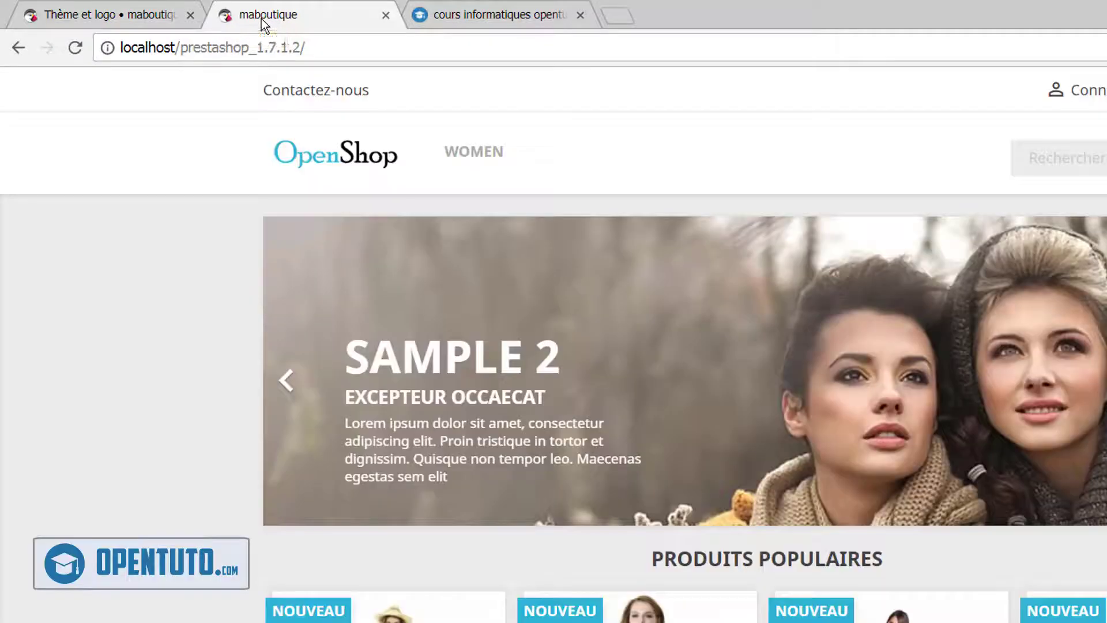
left_click(323, 59)
key("Return")
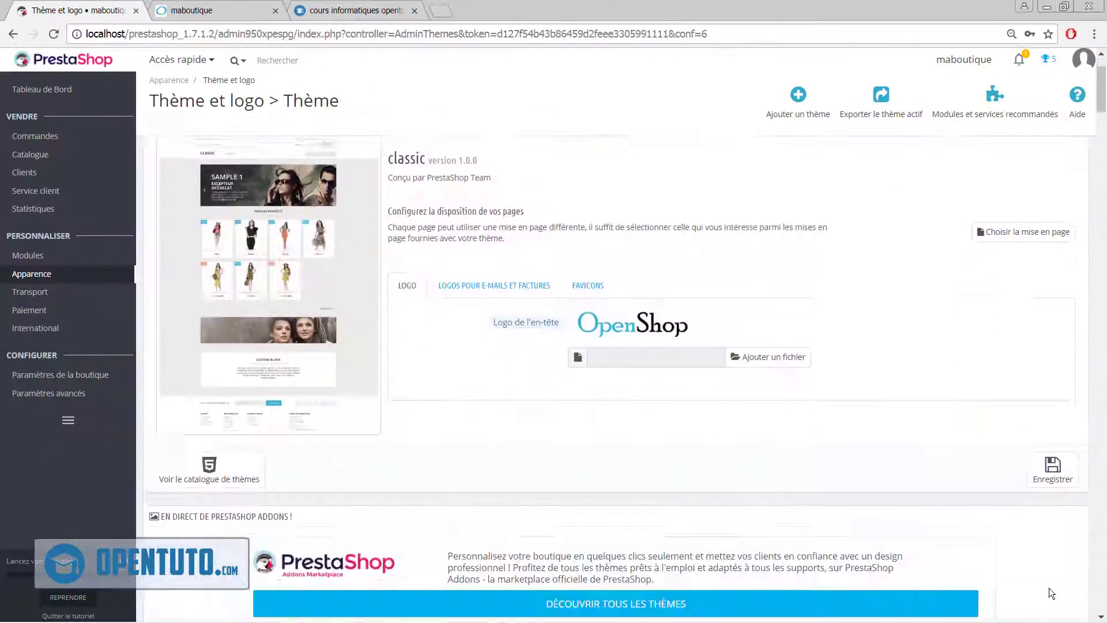
- From Thème et logo, open the PrestaShop Addons catalogue of all themes in a separate browser tab and switch to it
scroll(1050, 588, "down", 3)
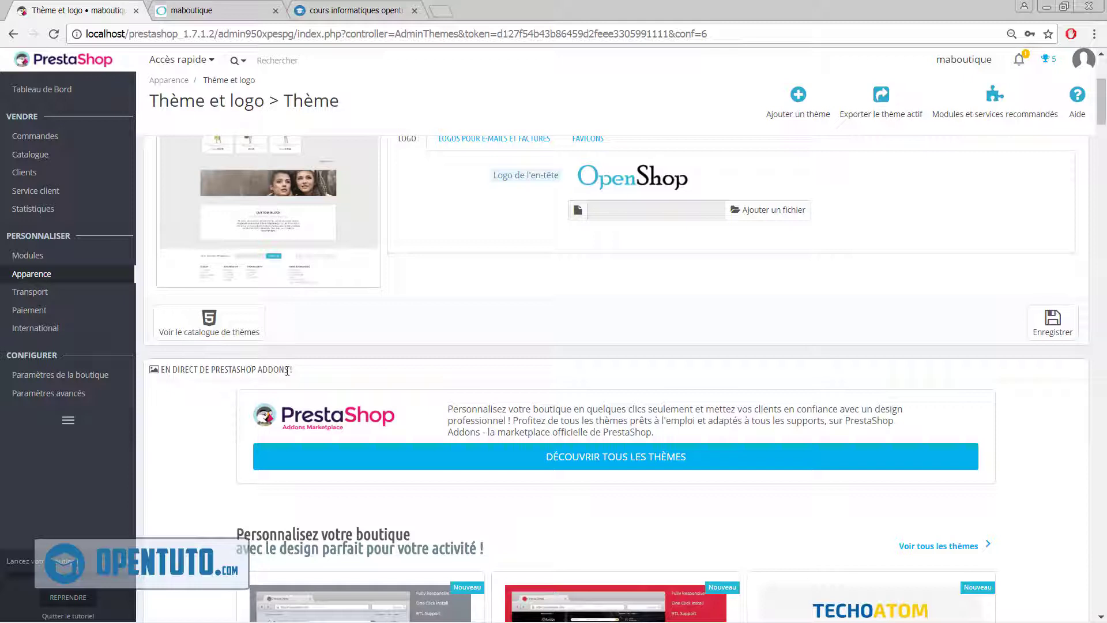
scroll(287, 371, "down", 1)
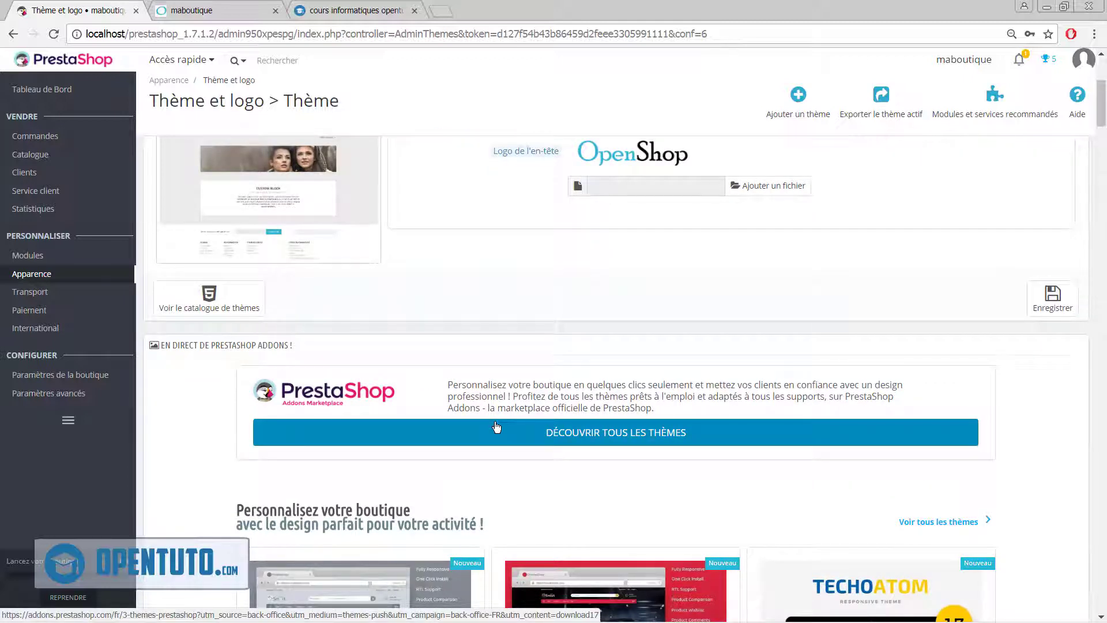
middle_click(529, 438)
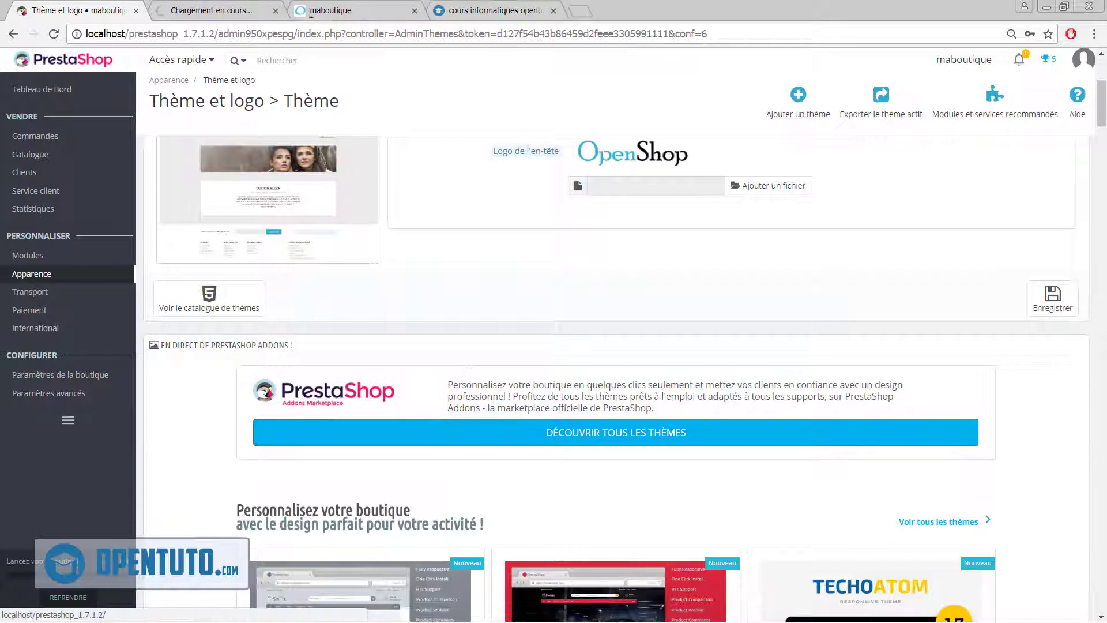
left_click(241, 6)
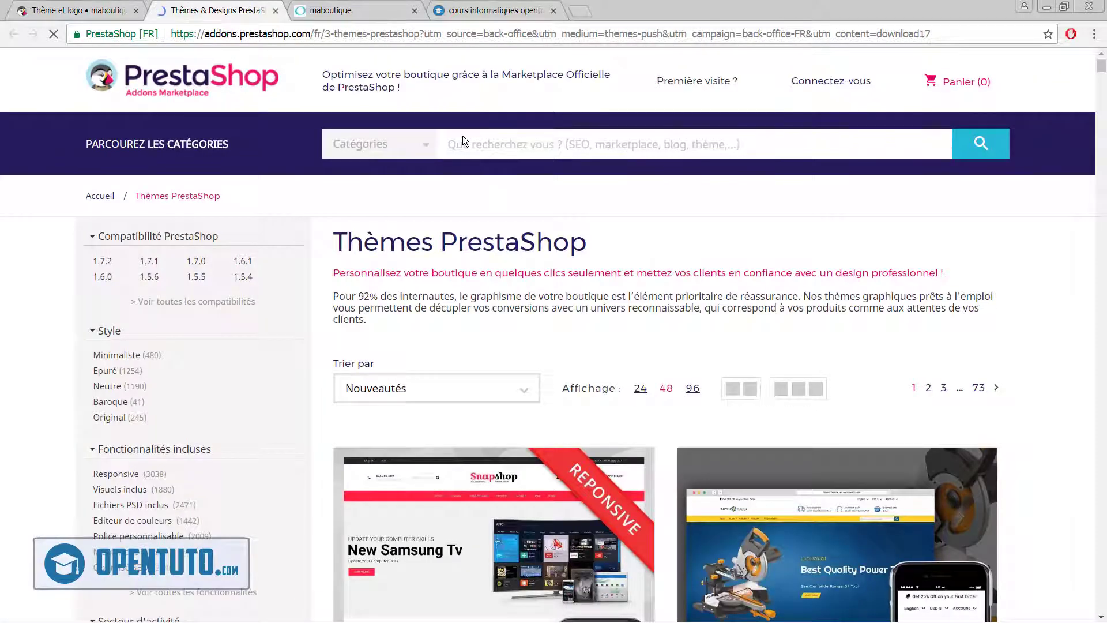
- Browse the themes offered on the Addons marketplace and the filters for compatibility, style, features and Secteur d'activité
scroll(584, 233, "down", 9)
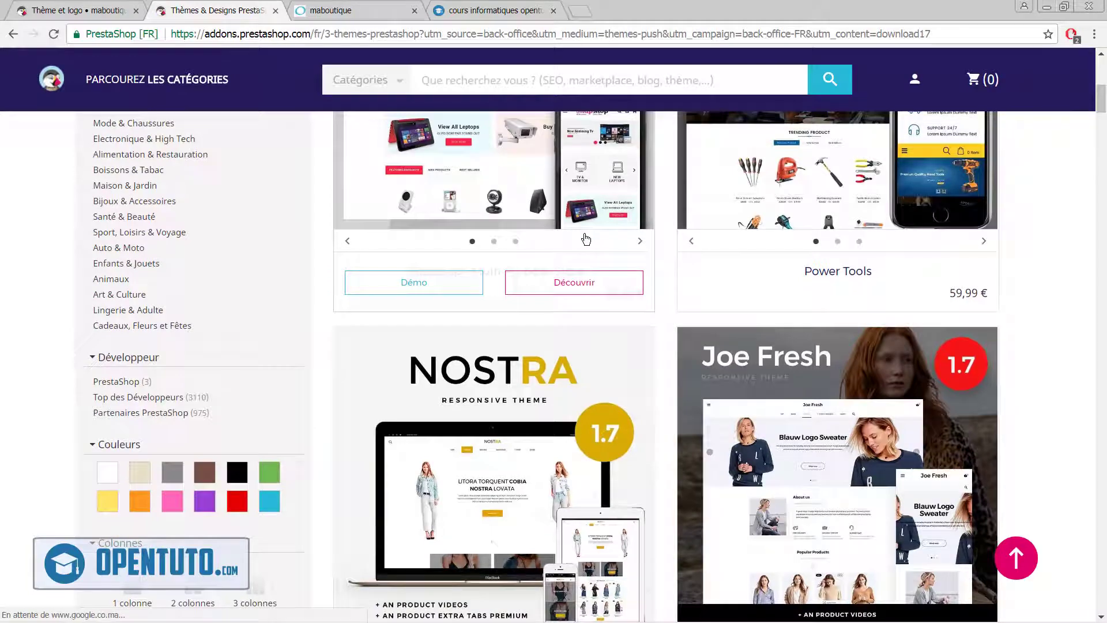
scroll(586, 239, "up", 8)
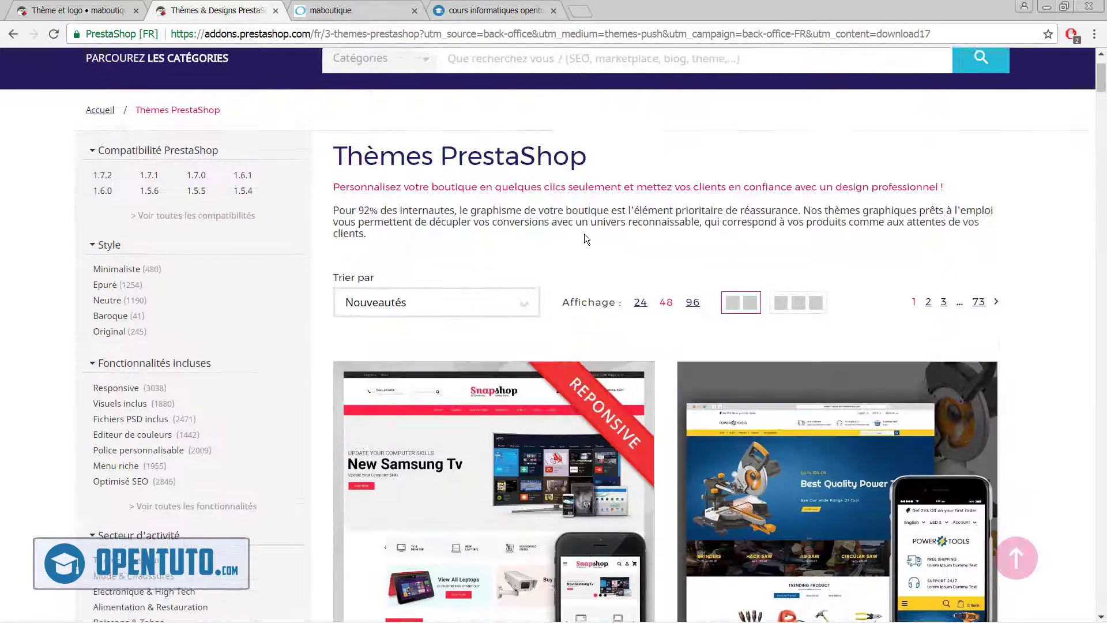
scroll(586, 239, "down", 6)
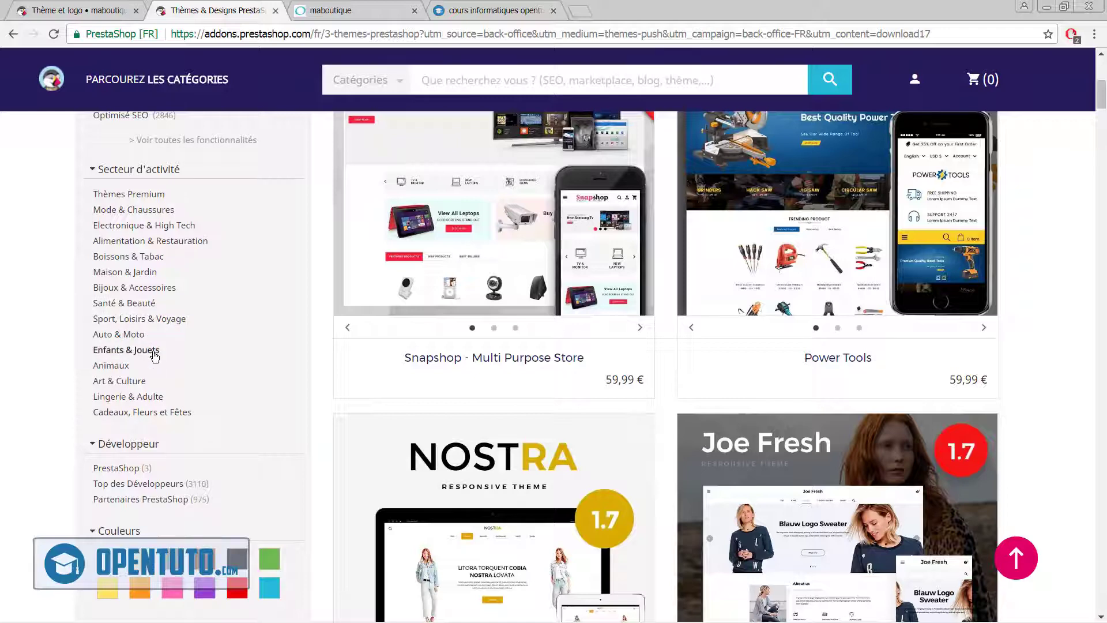
scroll(155, 356, "up", 8)
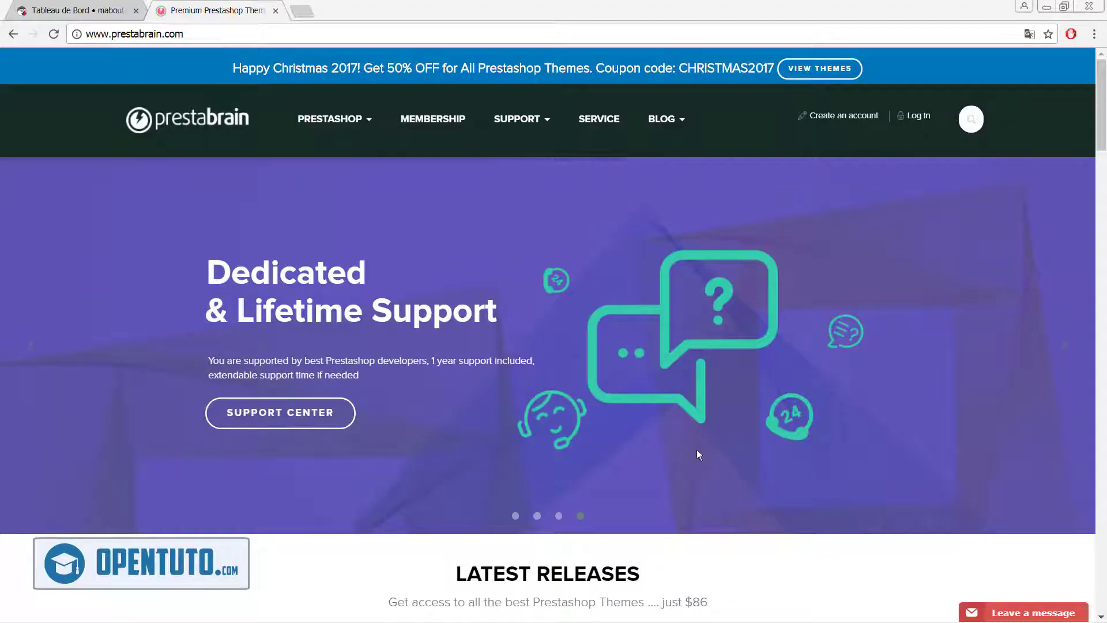
left_click(595, 40)
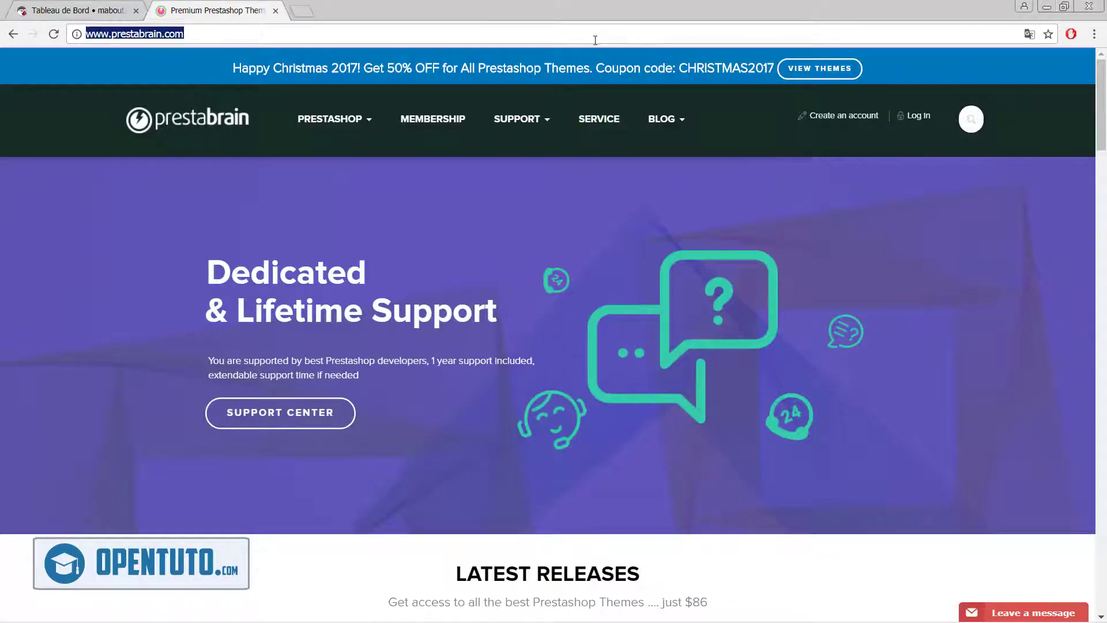
left_click(595, 40)
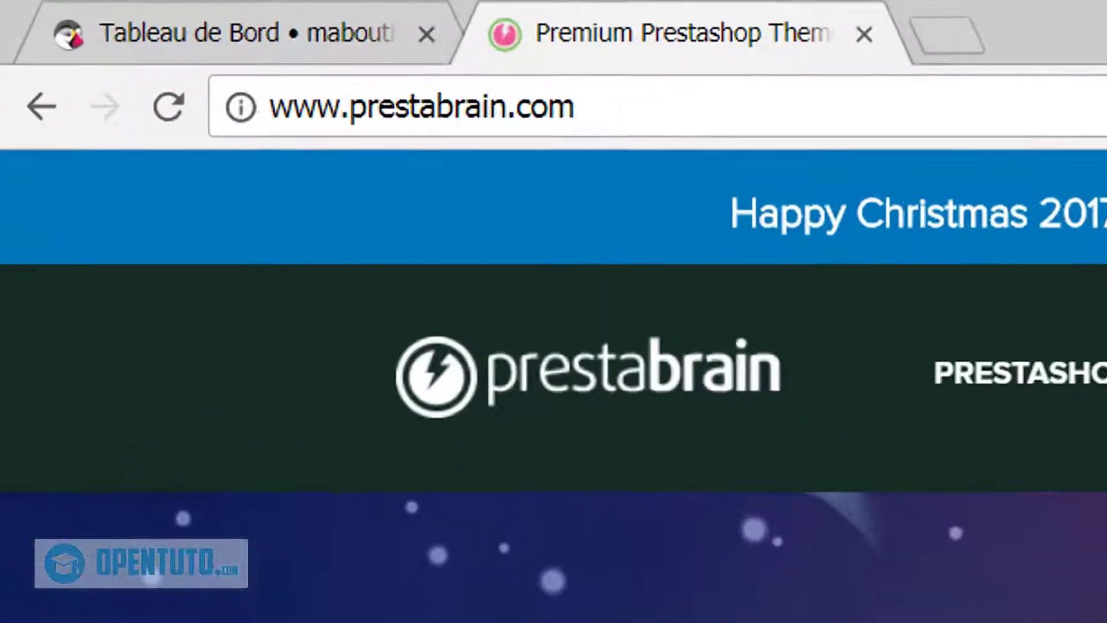
mouse_move(709, 258)
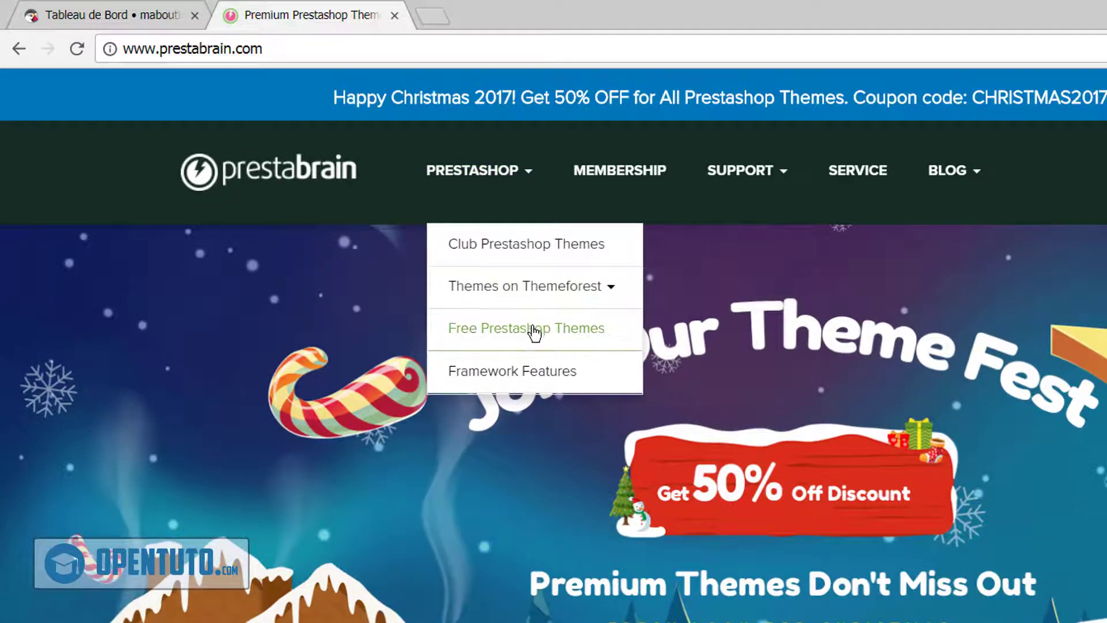
left_click(526, 332)
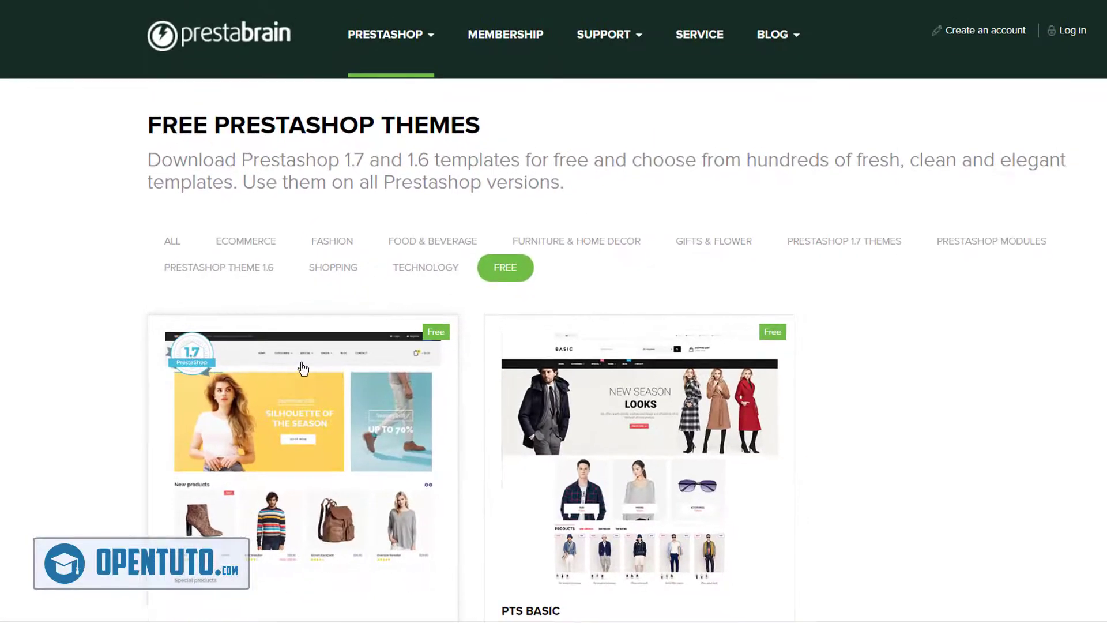
- Open the PTS Diana theme from the free themes and add it to the cart with the Free License
scroll(311, 384, "down", 3)
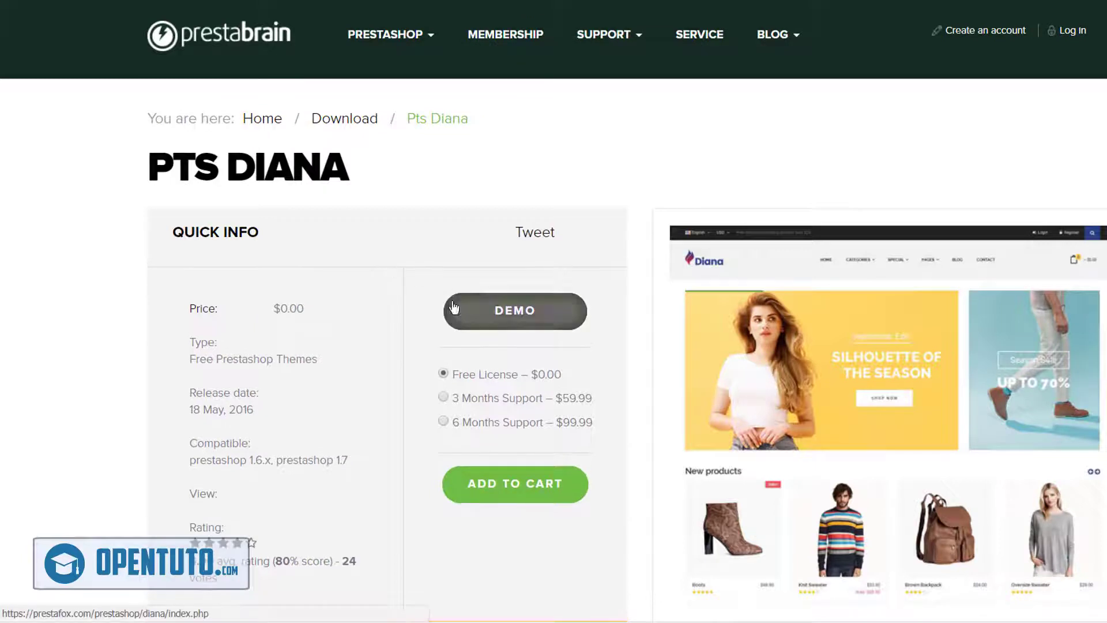
left_click(467, 308)
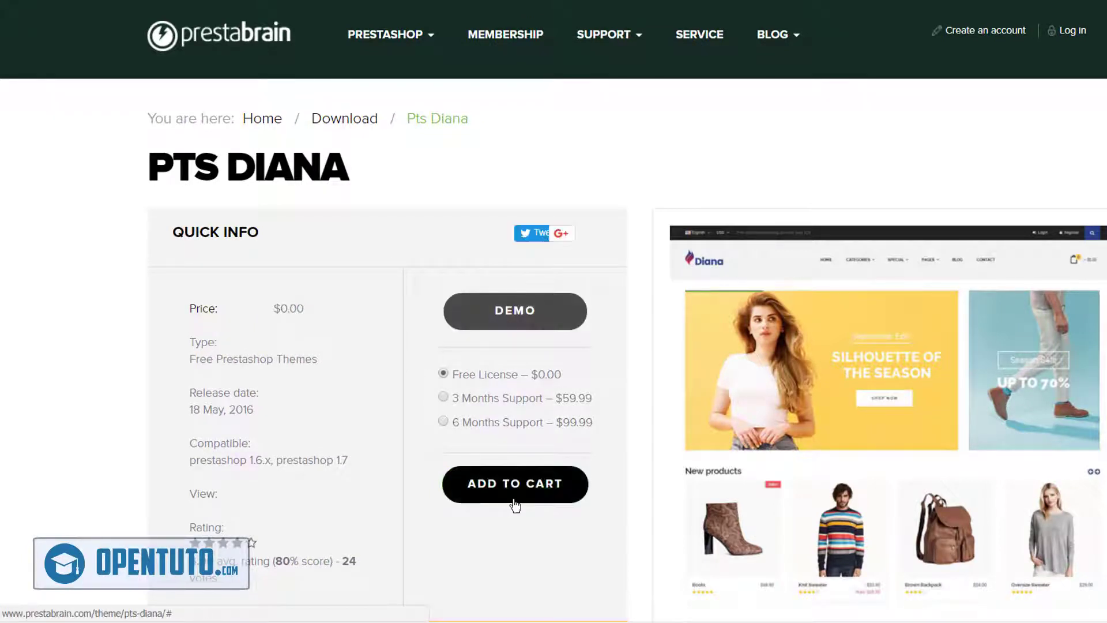
scroll(535, 417, "down", 4)
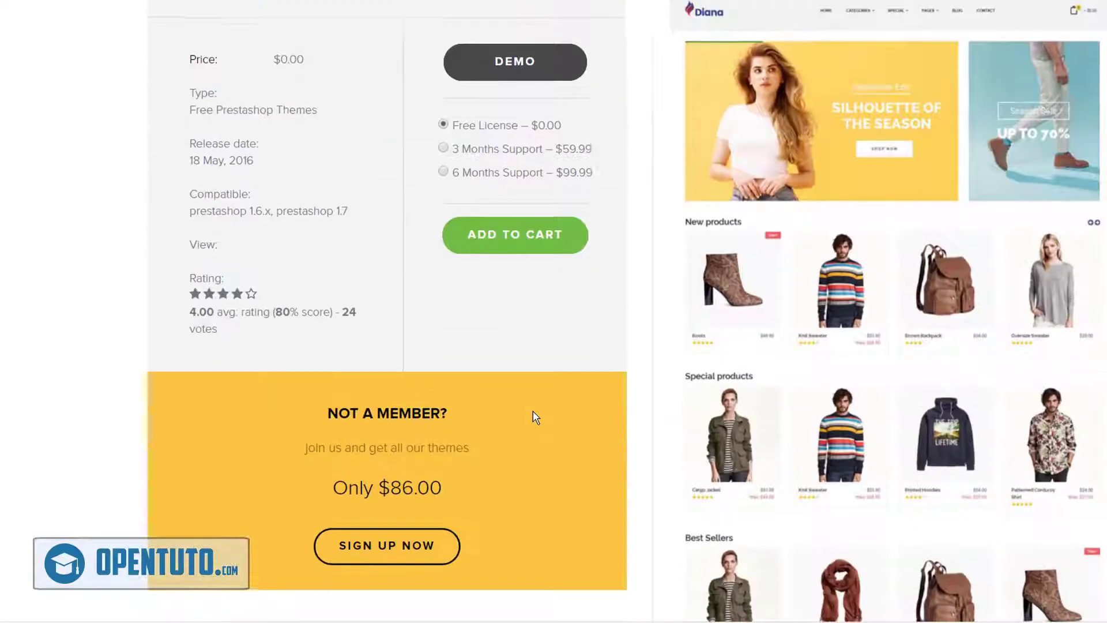
left_click(522, 243)
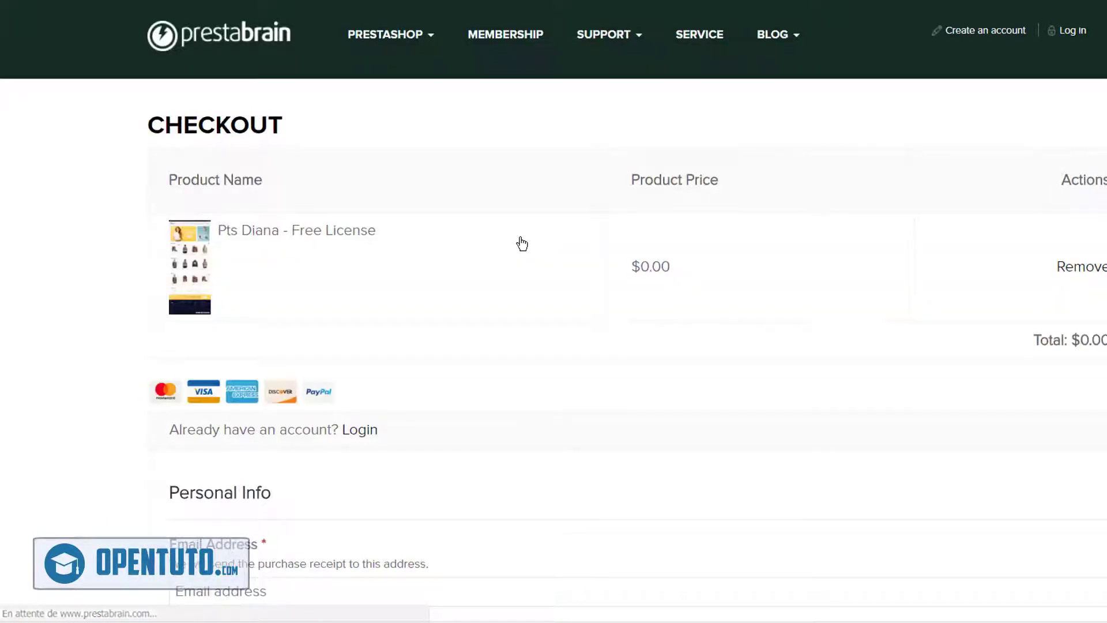
- Review the checkout form's personal information and account creation fields down to the free download option
scroll(522, 244, "down", 5)
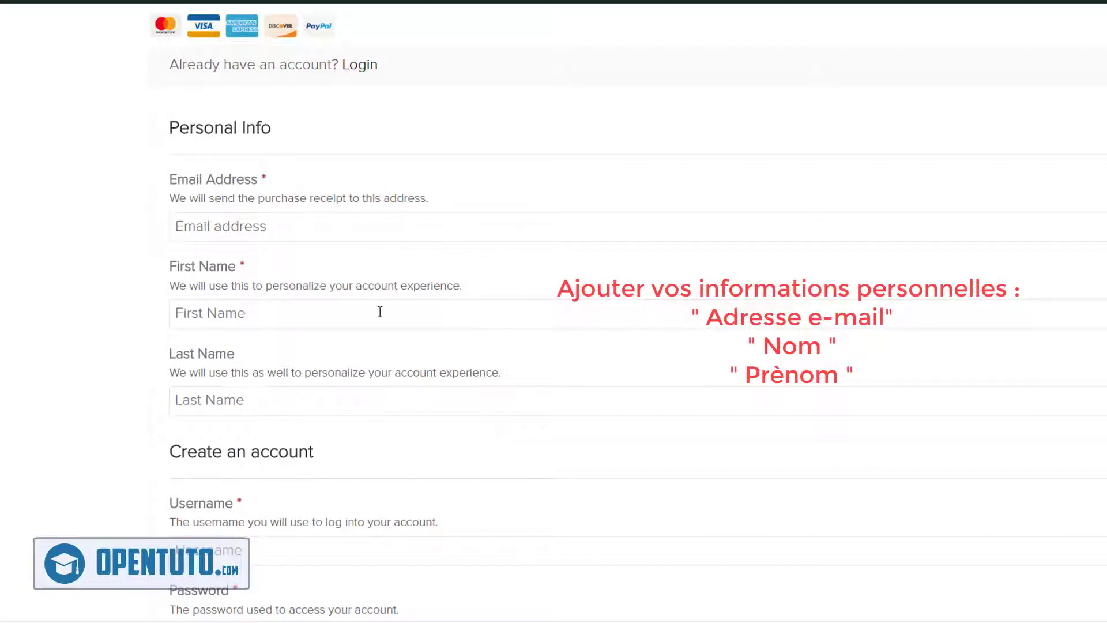
left_click(369, 403)
scroll(369, 406, "down", 2)
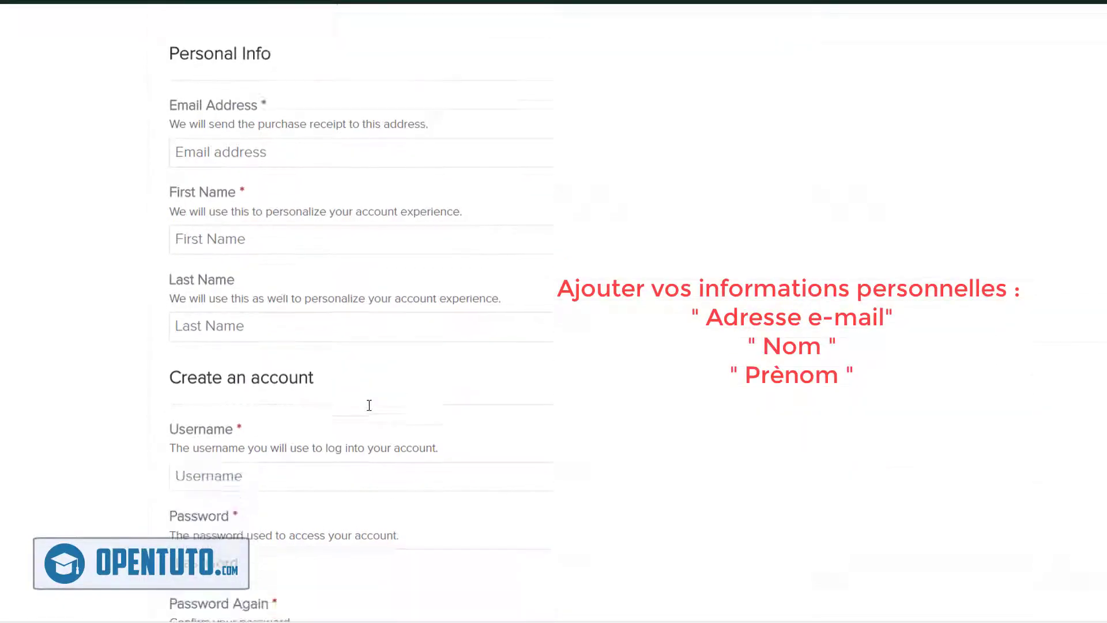
scroll(369, 406, "down", 3)
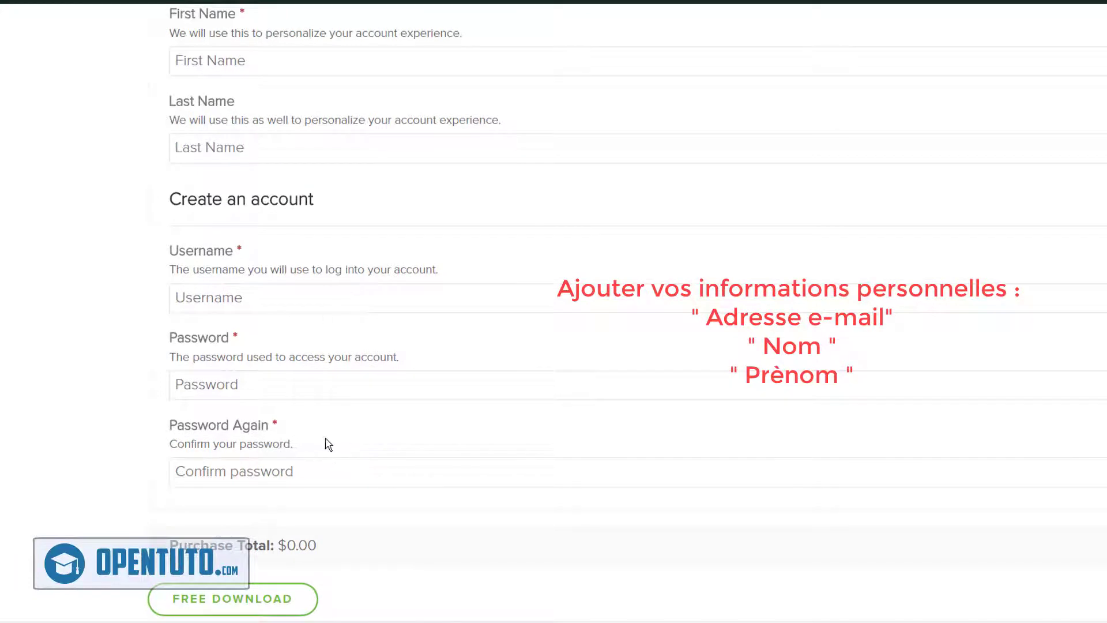
scroll(326, 444, "down", 3)
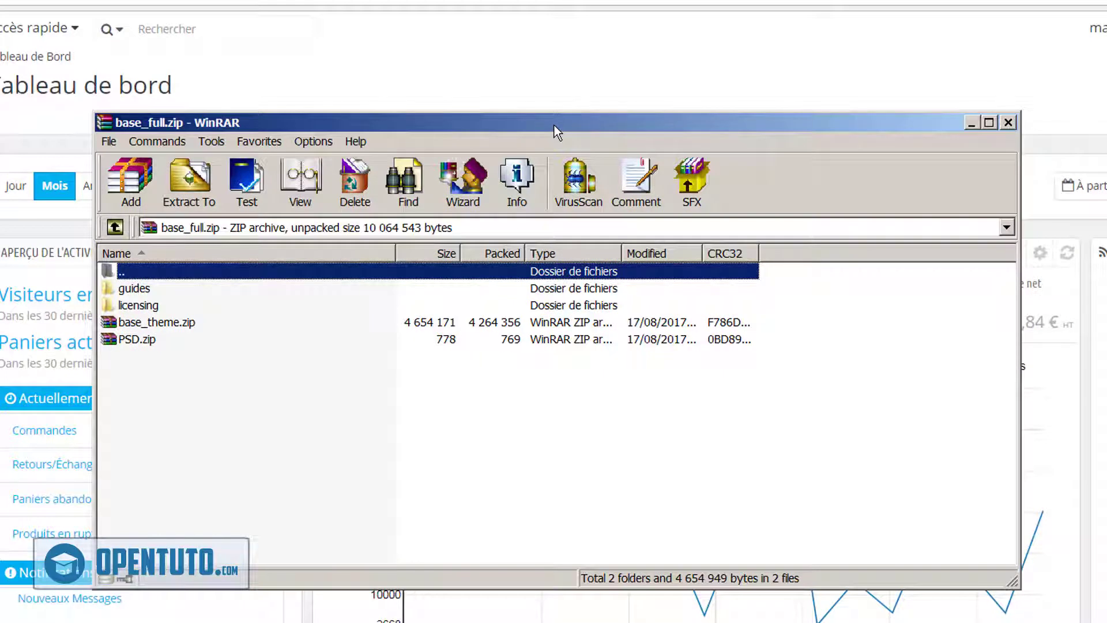
- Inspect the contents of base_full.zip, including PSD.zip, base_theme.zip and licensing, and look inside the guides folder before returning to the archive's root
left_click(138, 339)
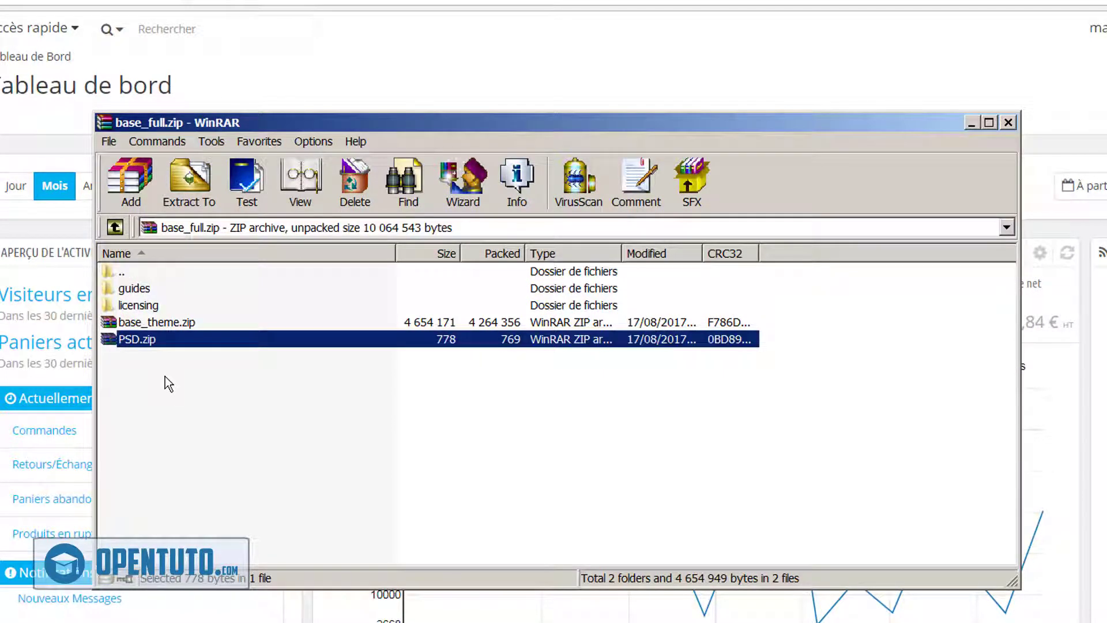
left_click(184, 325)
left_click(165, 308)
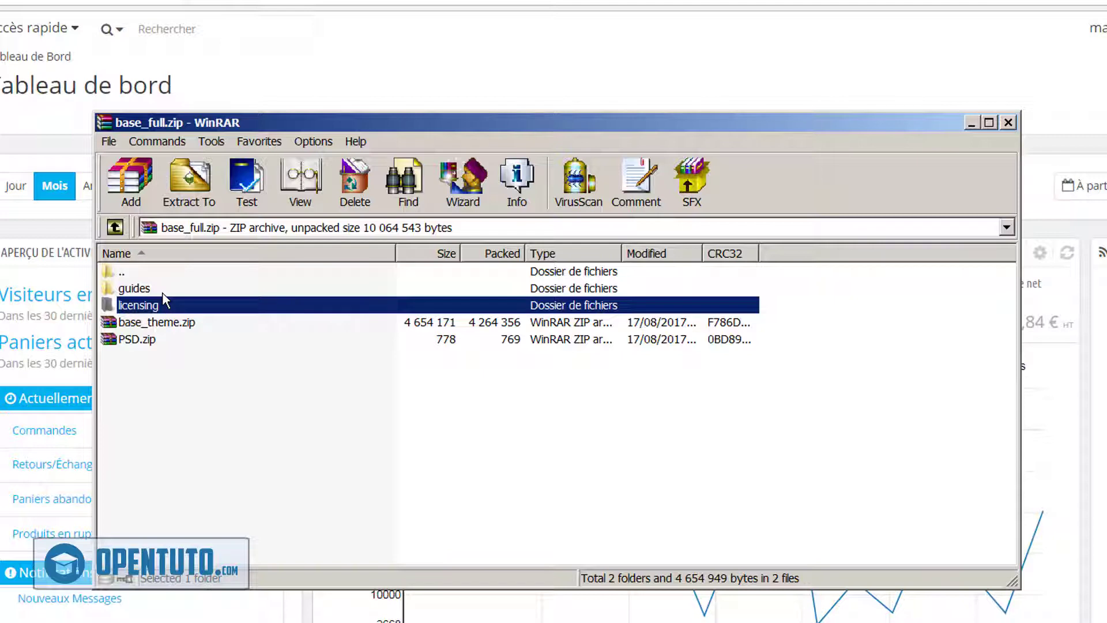
left_click(164, 293)
double_click(163, 294)
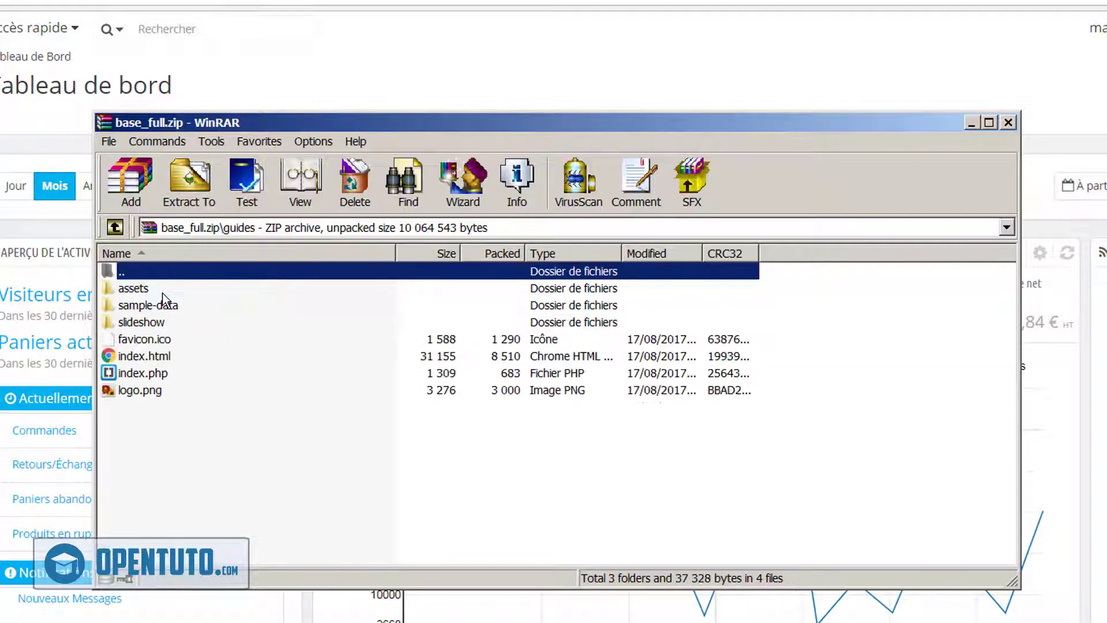
key("BackSpace")
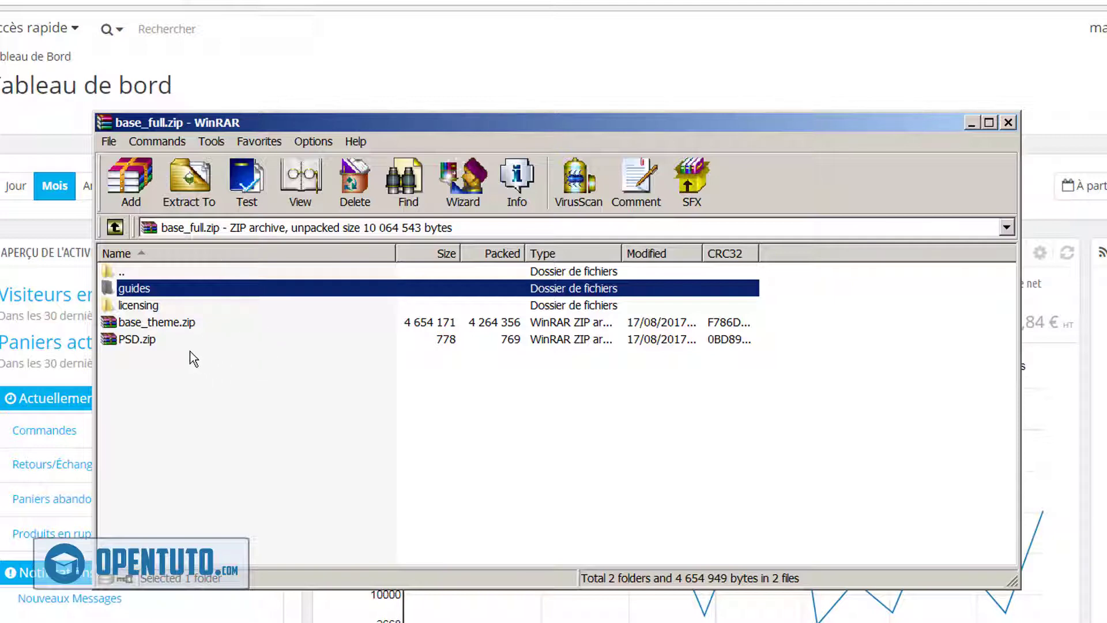
- Open the add-theme page from Thème et logo and choose base_theme from the desktop as the ZIP file to import
left_click(169, 326)
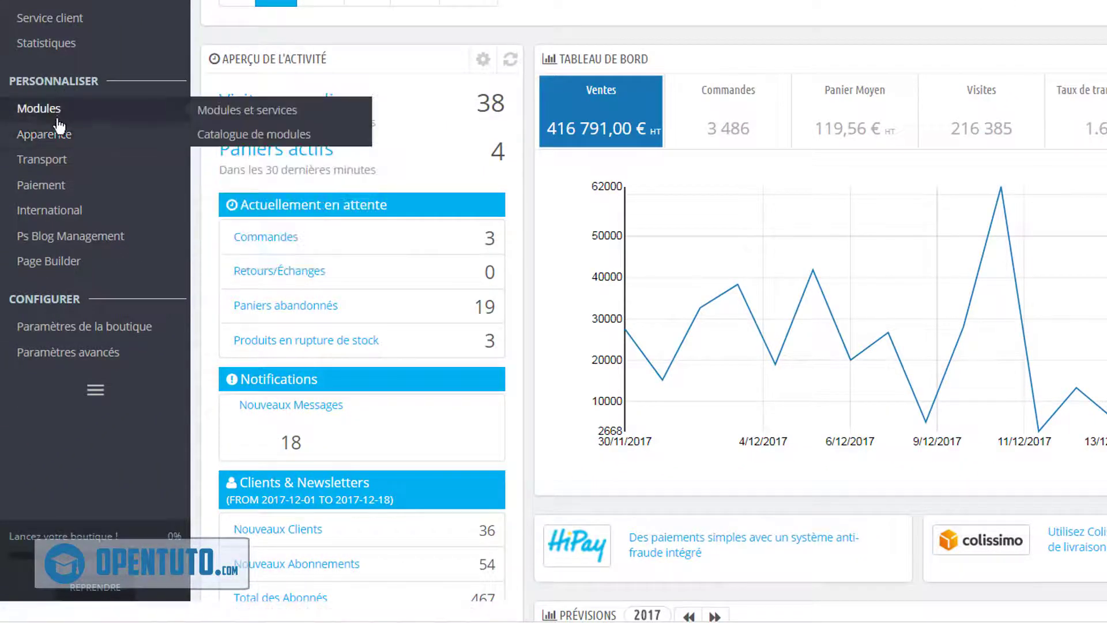
mouse_move(52, 139)
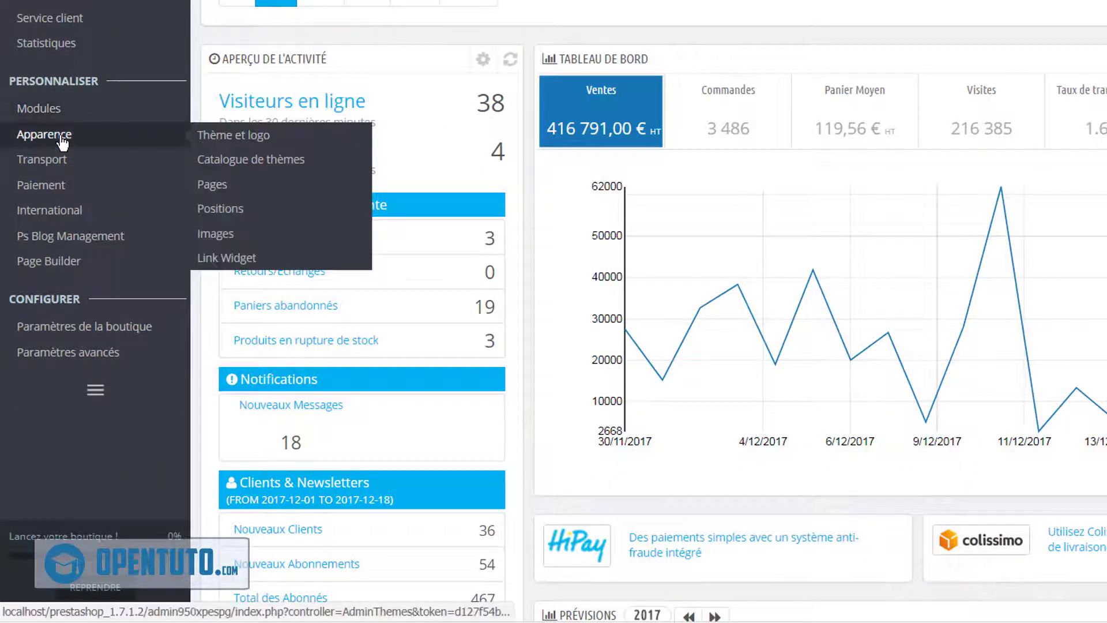
left_click(251, 138)
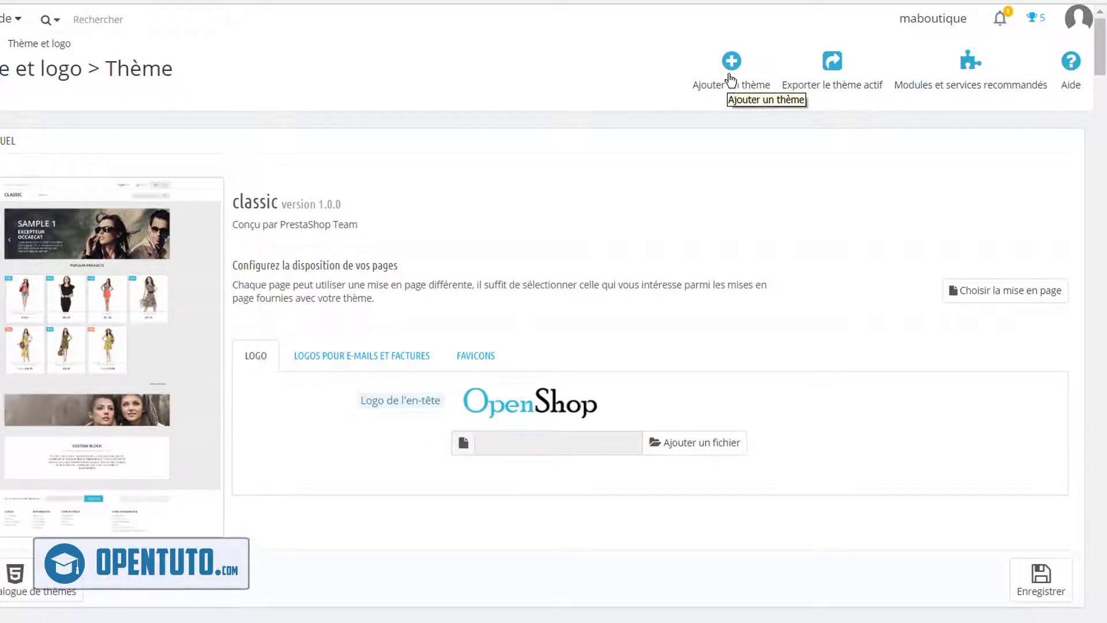
left_click(731, 72)
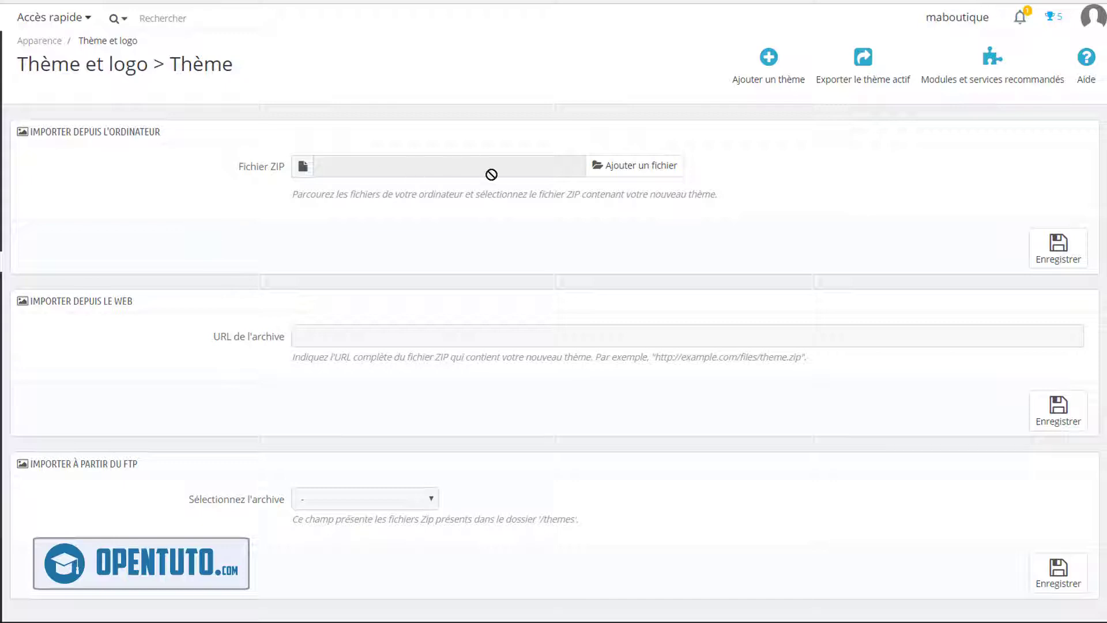
left_click(635, 168)
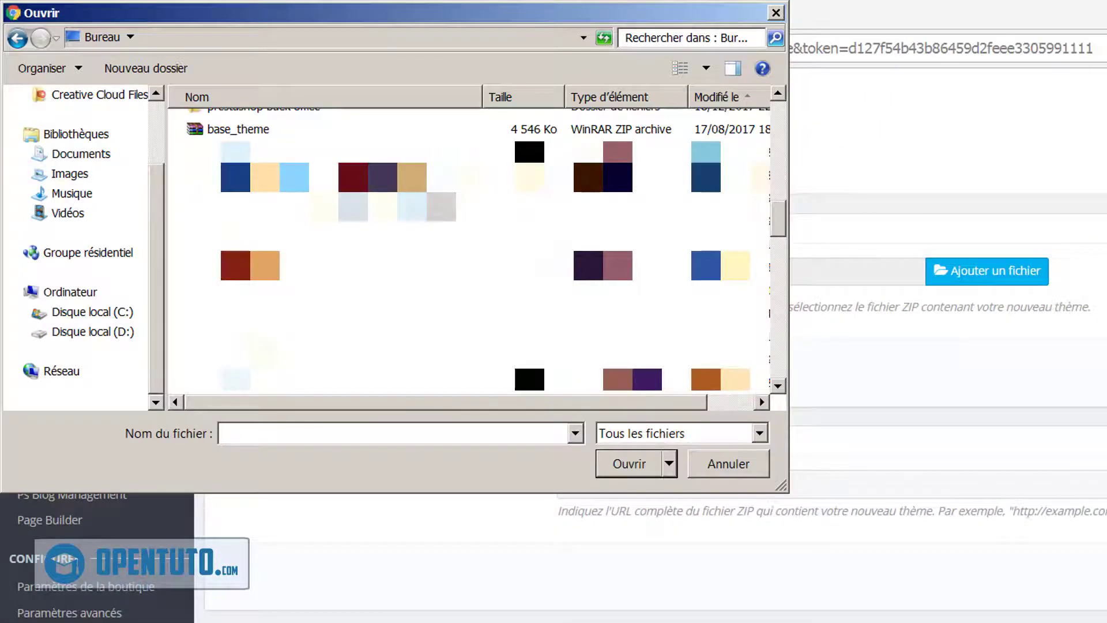
left_click(247, 132)
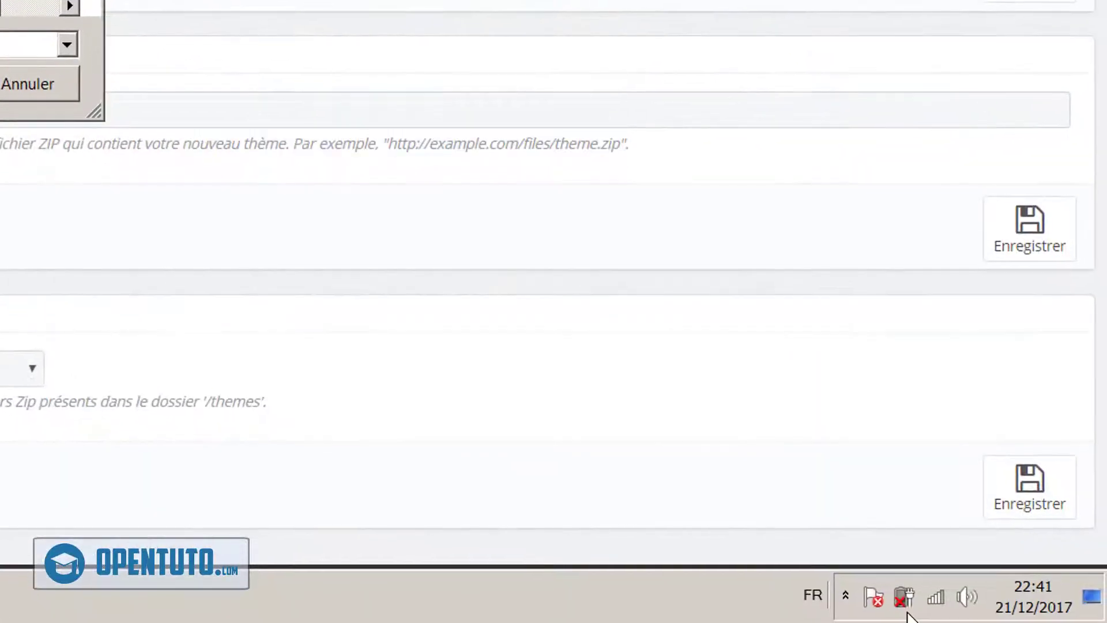
- Look at WampServer's PHP configuration entries and examine the upload_max_filesize setting in php.ini
left_click(849, 600)
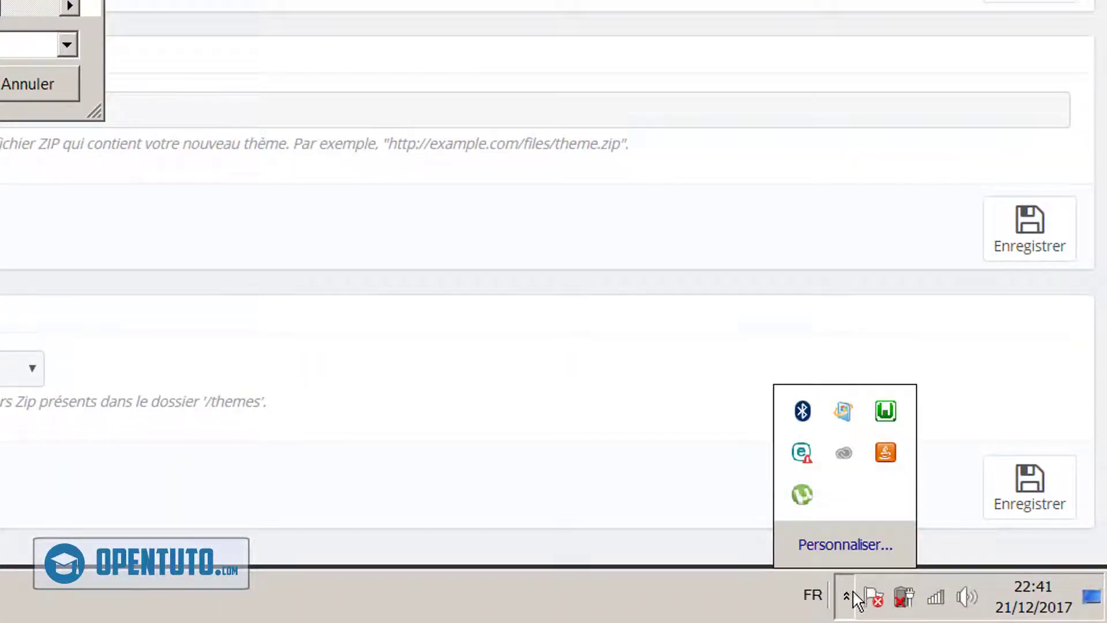
left_click(888, 414)
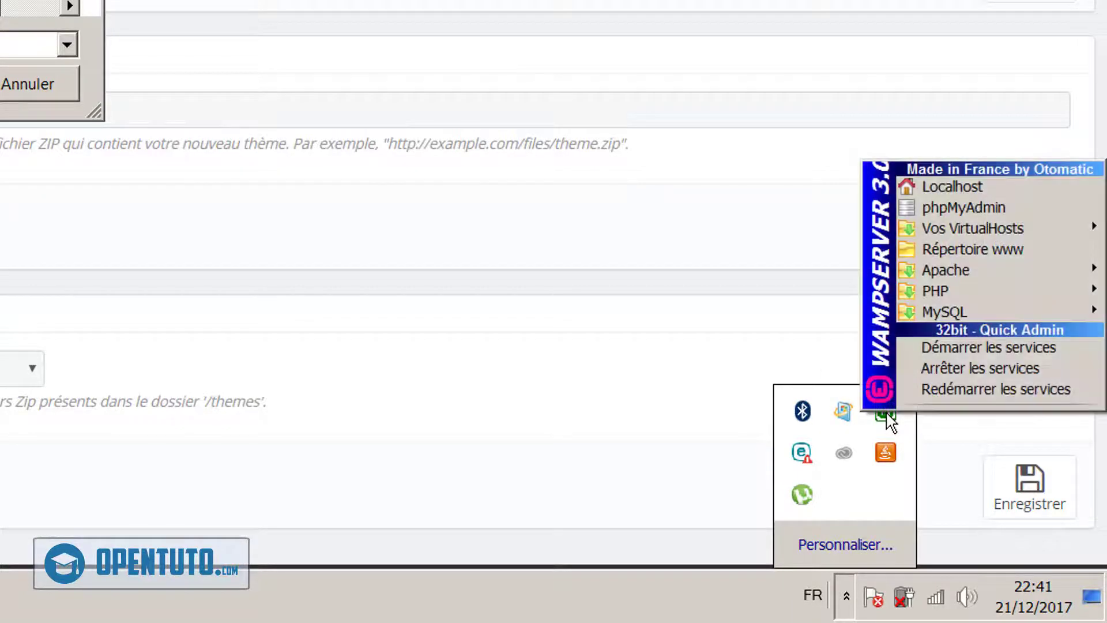
mouse_move(938, 294)
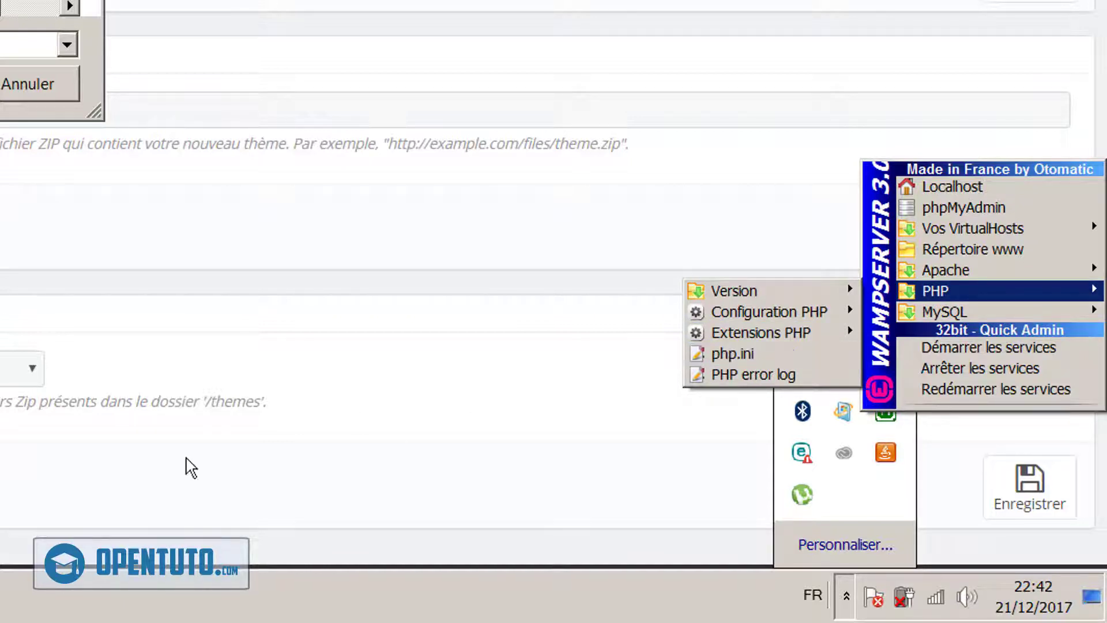
key("alt+Tab")
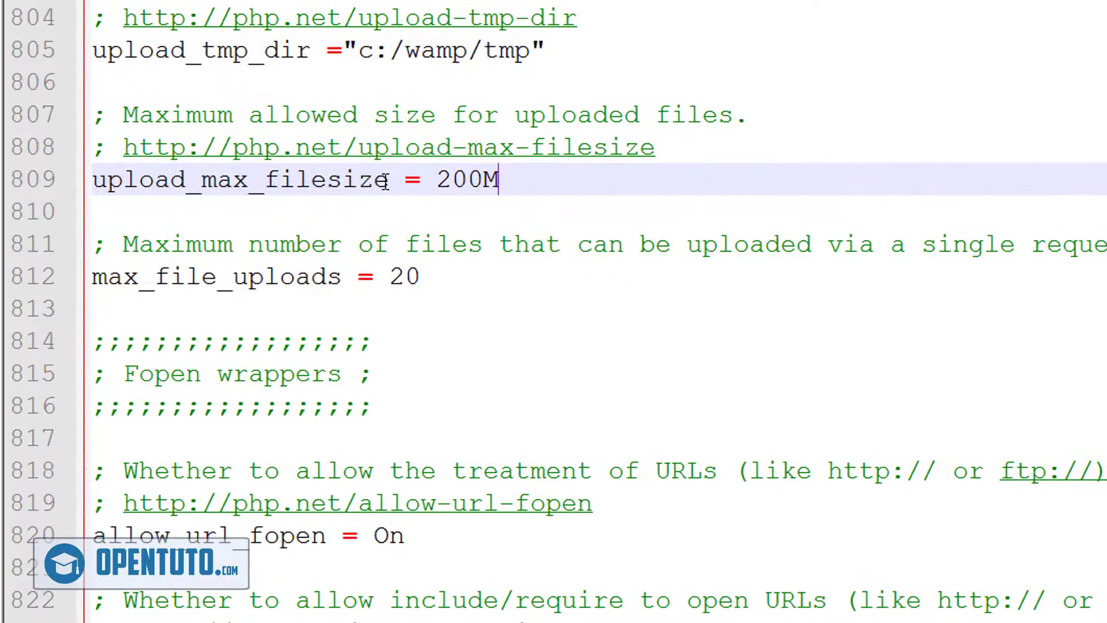
mouse_move(389, 179)
left_mouse_down()
mouse_move(277, 193)
mouse_move(389, 182)
left_mouse_up()
double_click(461, 180)
left_click(461, 180)
left_click(1095, 438)
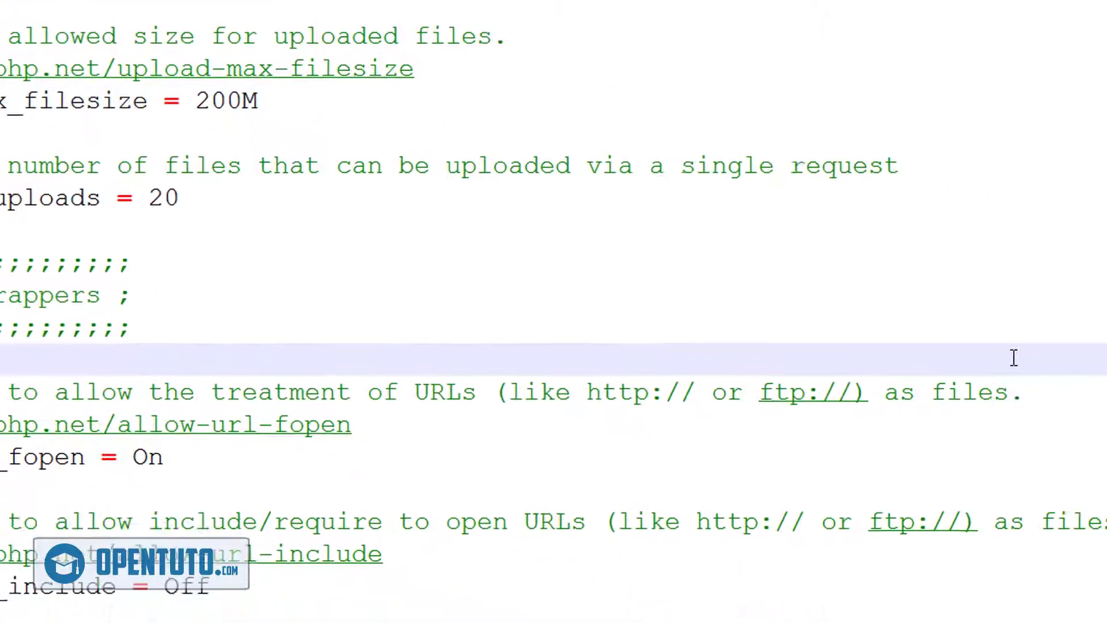
- Bring up WampServer's quick admin options for its services
mouse_move(783, 621)
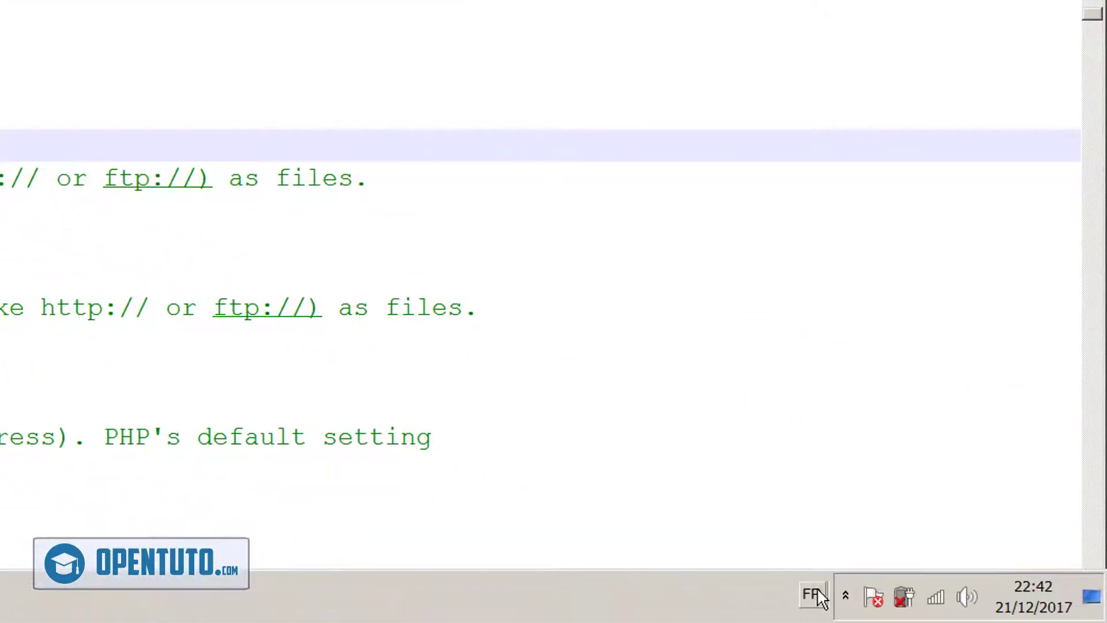
left_click(846, 595)
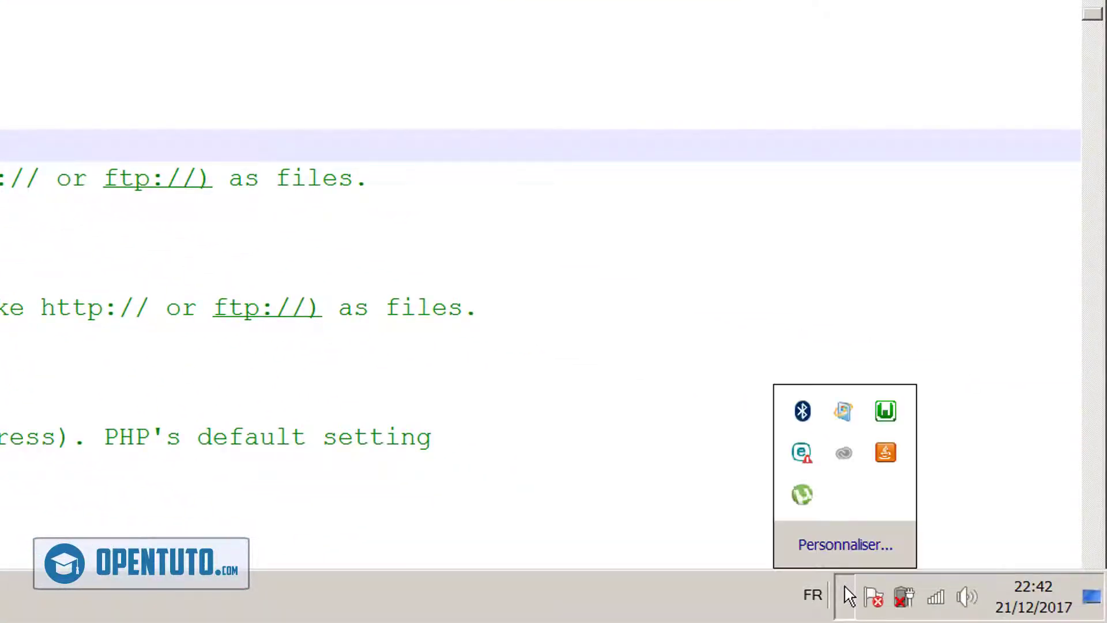
left_click(889, 413)
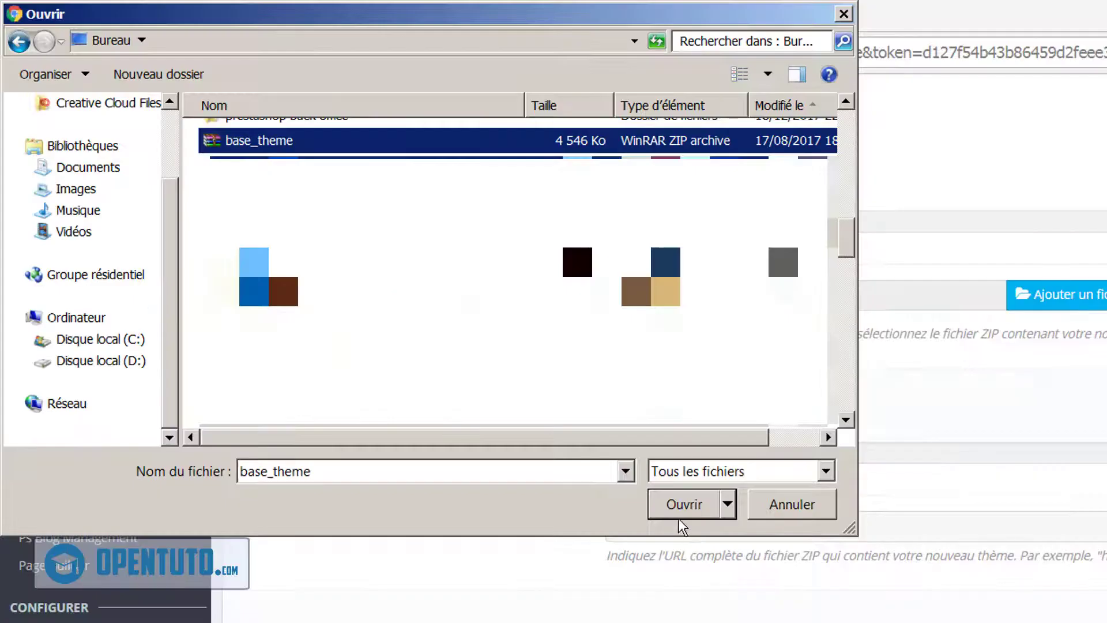
- Import base_theme.zip from the computer and activate the base theme for the shop
left_click(691, 507)
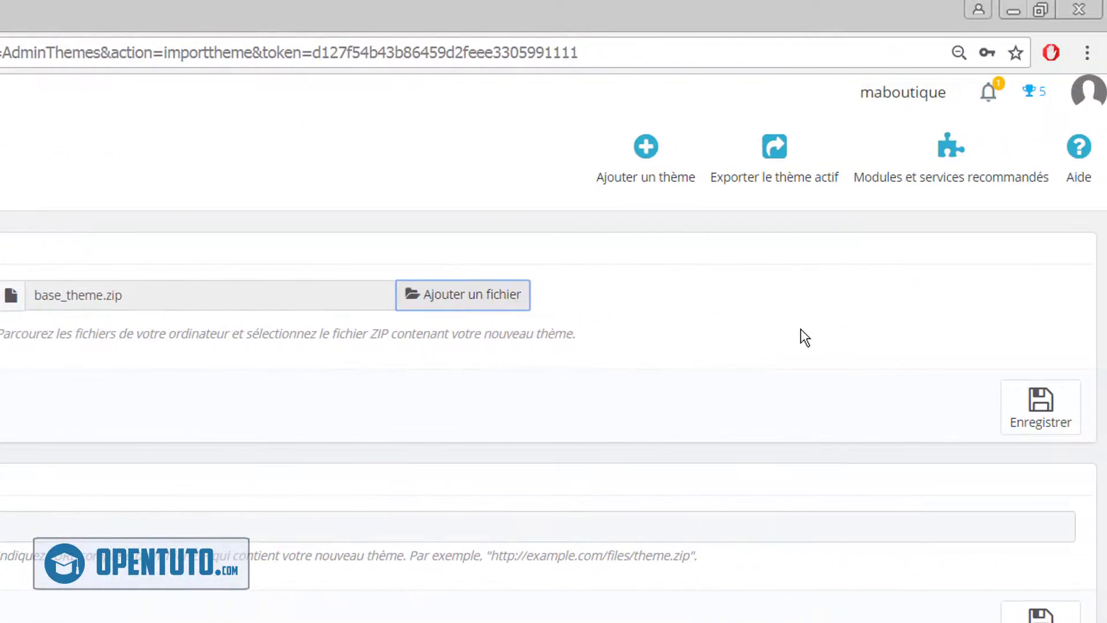
left_click(1017, 426)
scroll(761, 517, "down", 3)
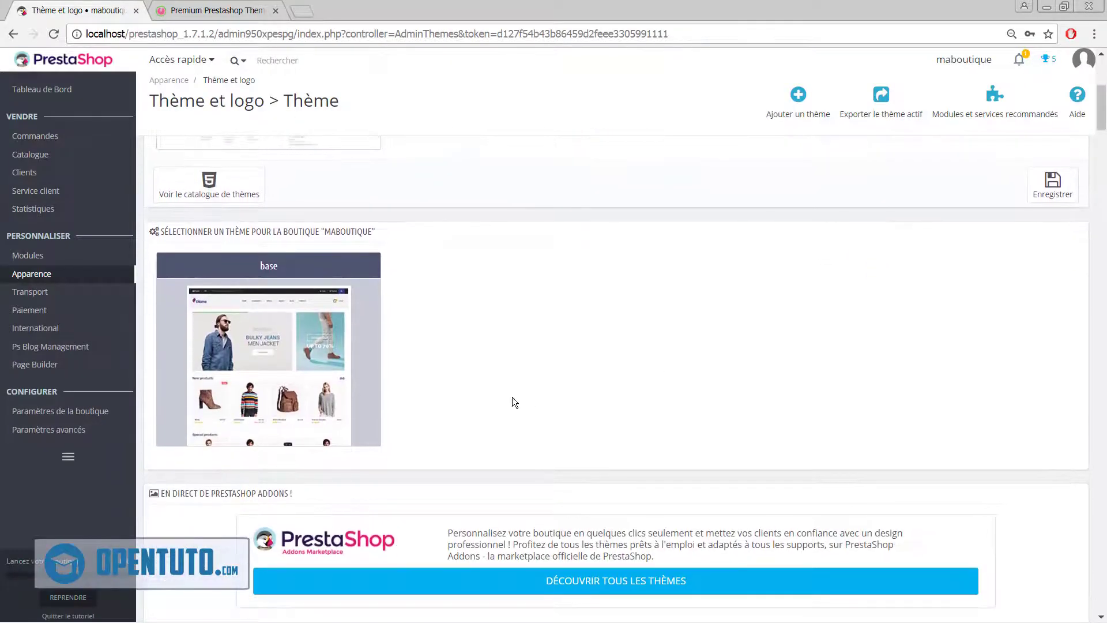
mouse_move(377, 366)
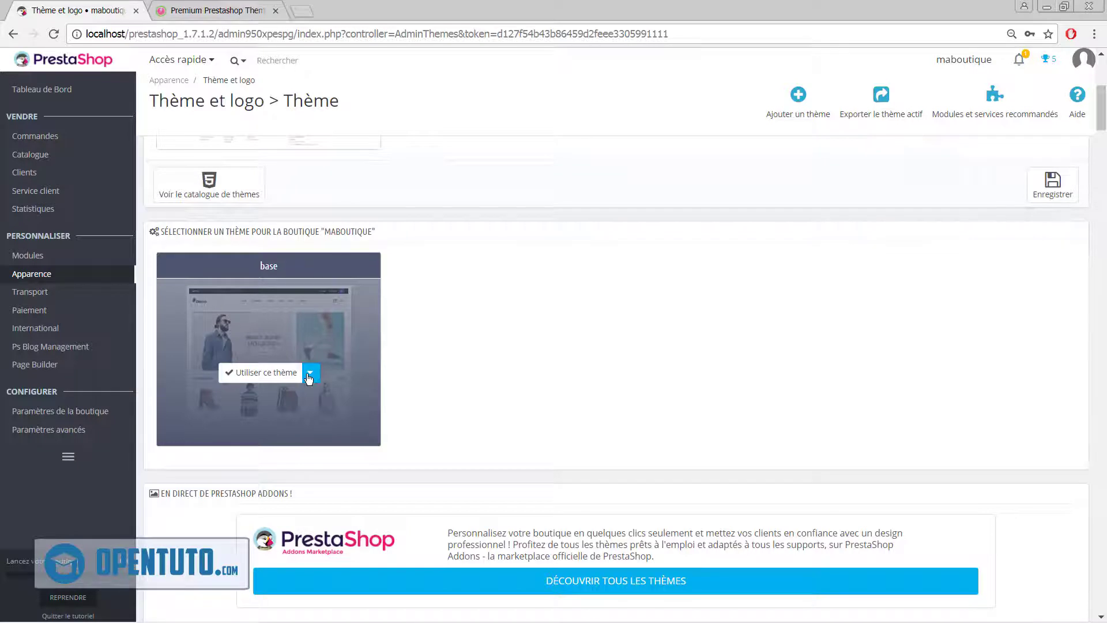
left_click(267, 375)
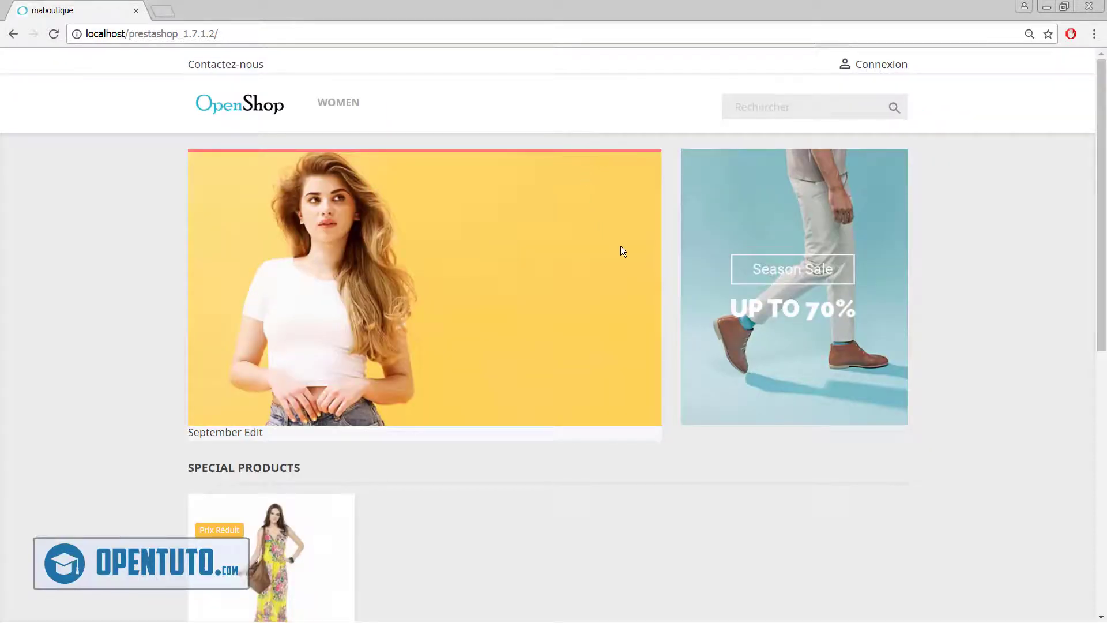
- Review the storefront's home page from header to footer, including the banners, special products and brands section, and close it
scroll(652, 294, "down", 9)
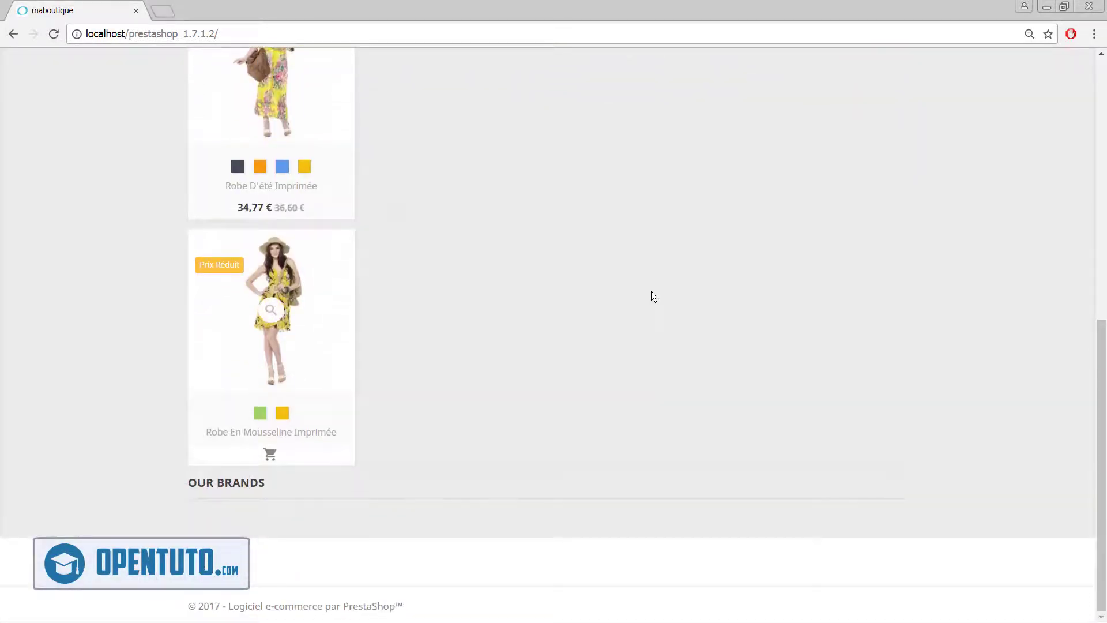
scroll(652, 297, "up", 10)
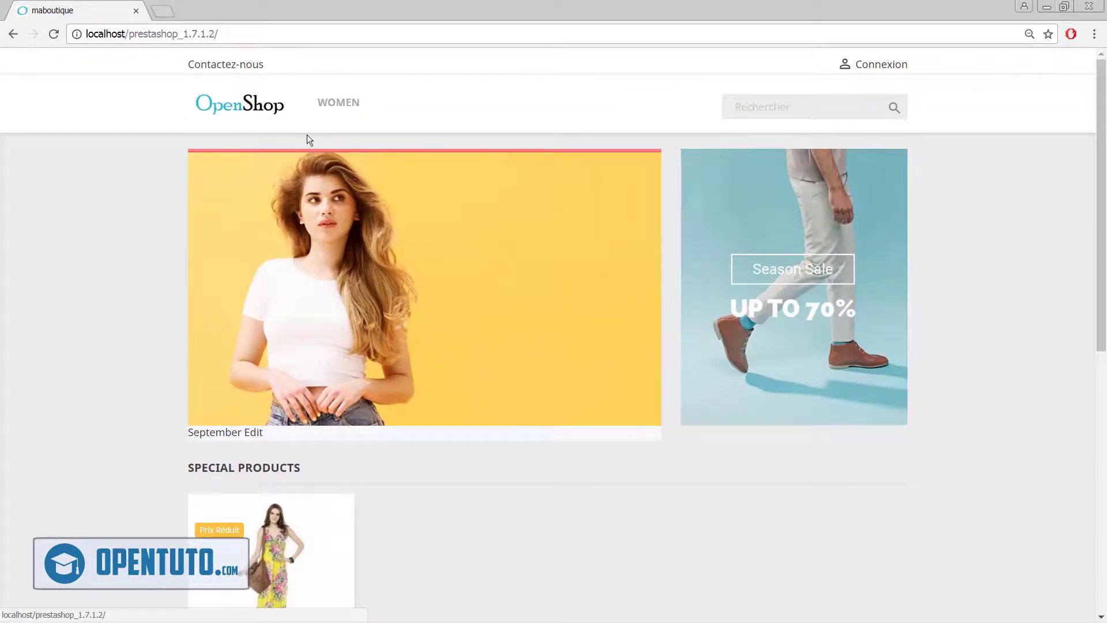
scroll(437, 306, "down", 9)
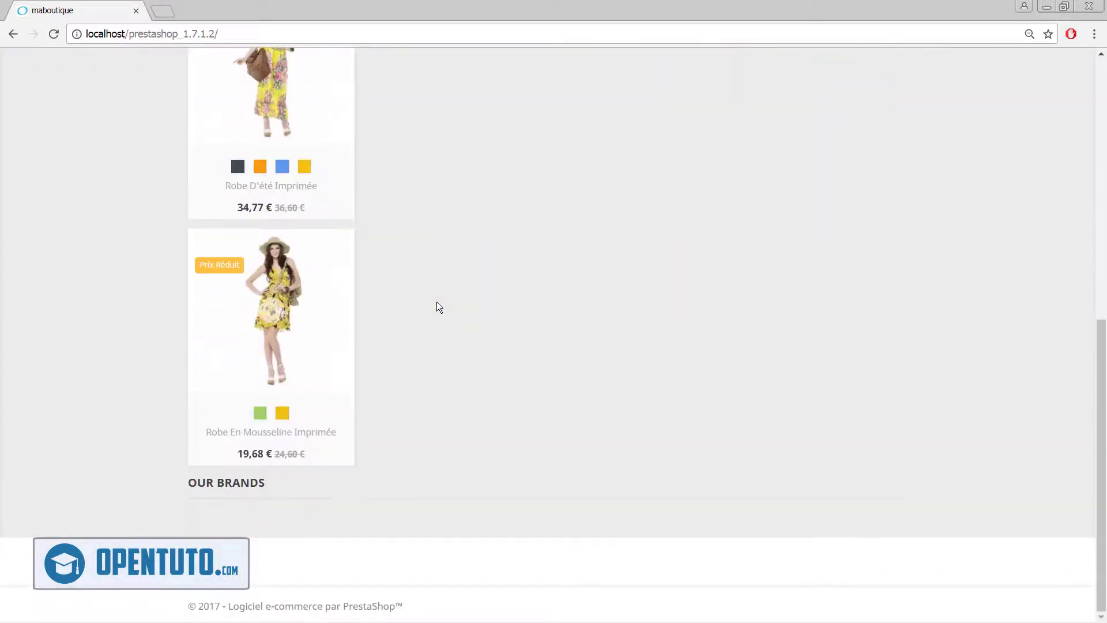
scroll(437, 306, "up", 4)
scroll(437, 302, "up", 5)
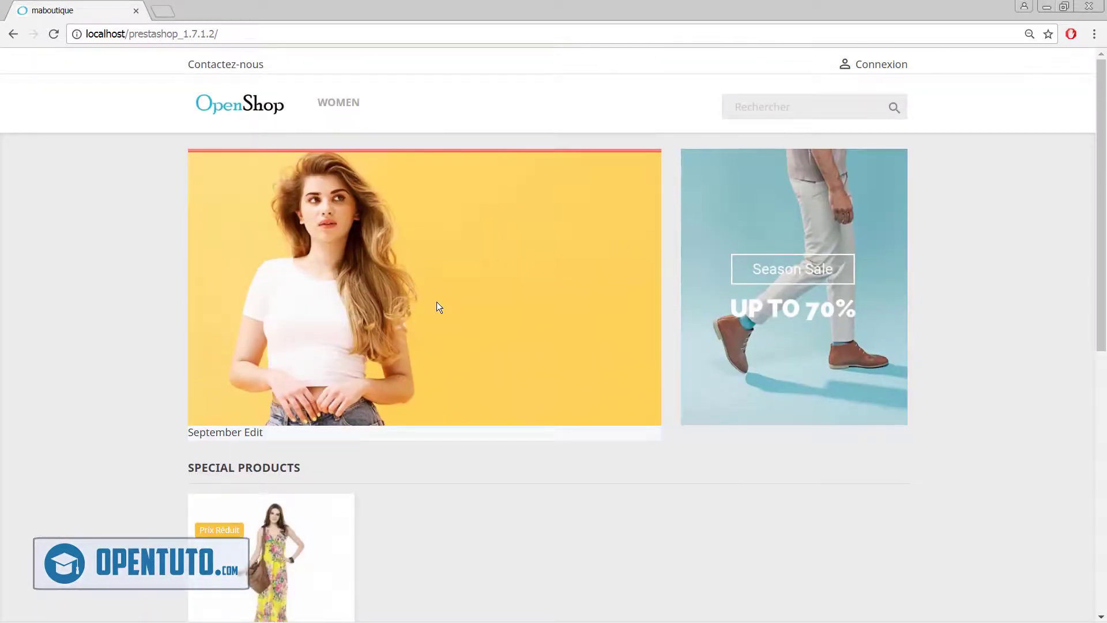
scroll(438, 303, "down", 6)
scroll(438, 307, "up", 5)
left_click(1092, 6)
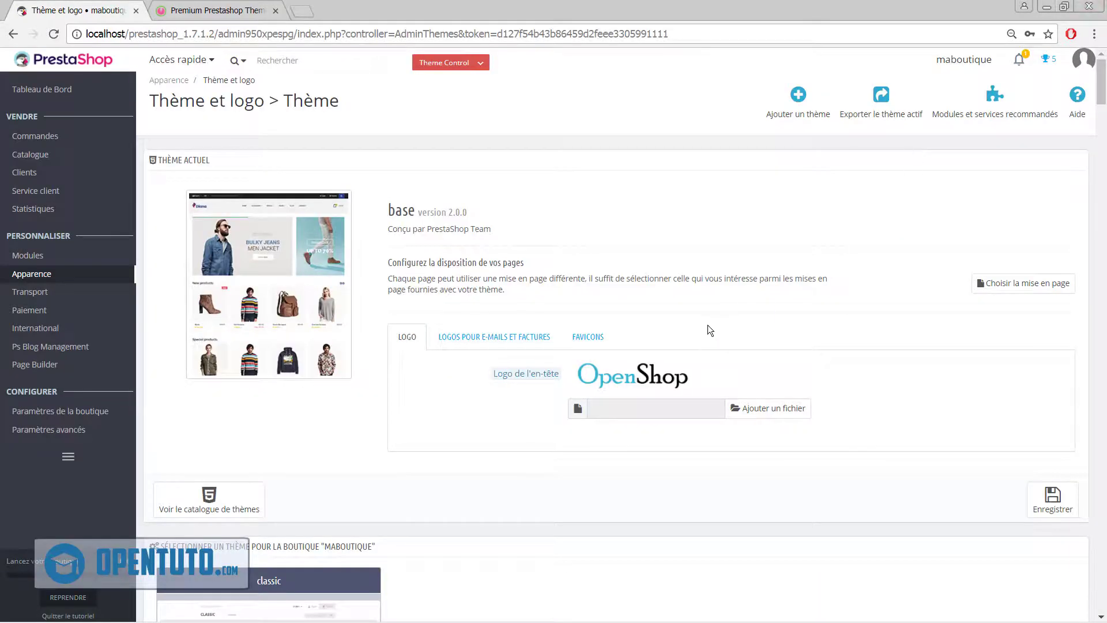
- Switch the shop back to the classic theme
scroll(707, 325, "down", 8)
scroll(532, 288, "up", 3)
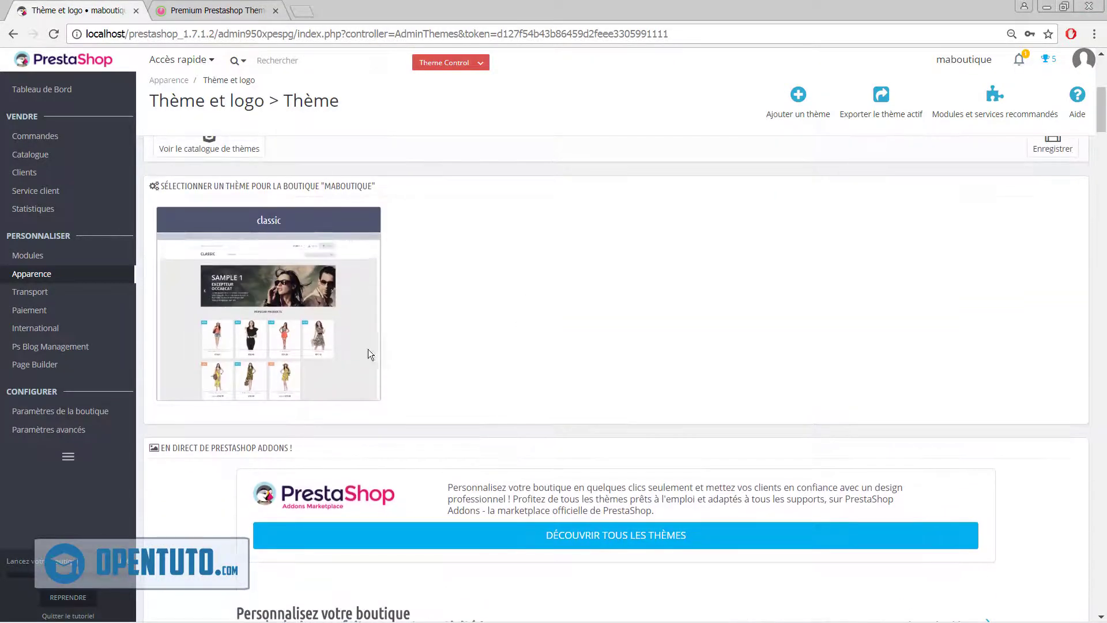
mouse_move(281, 353)
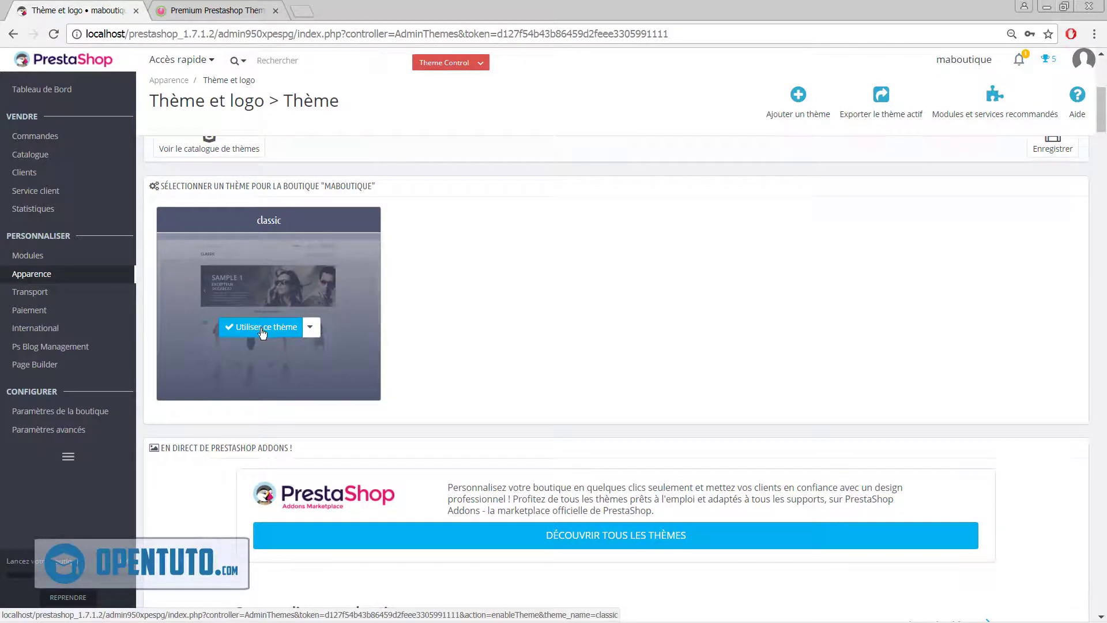
left_click(262, 333)
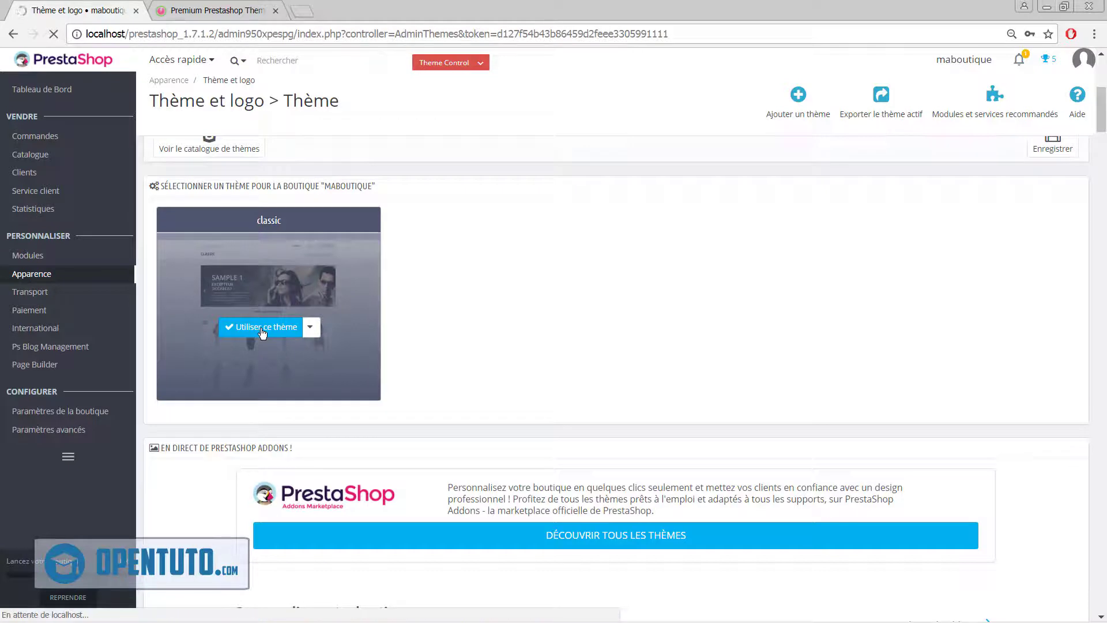